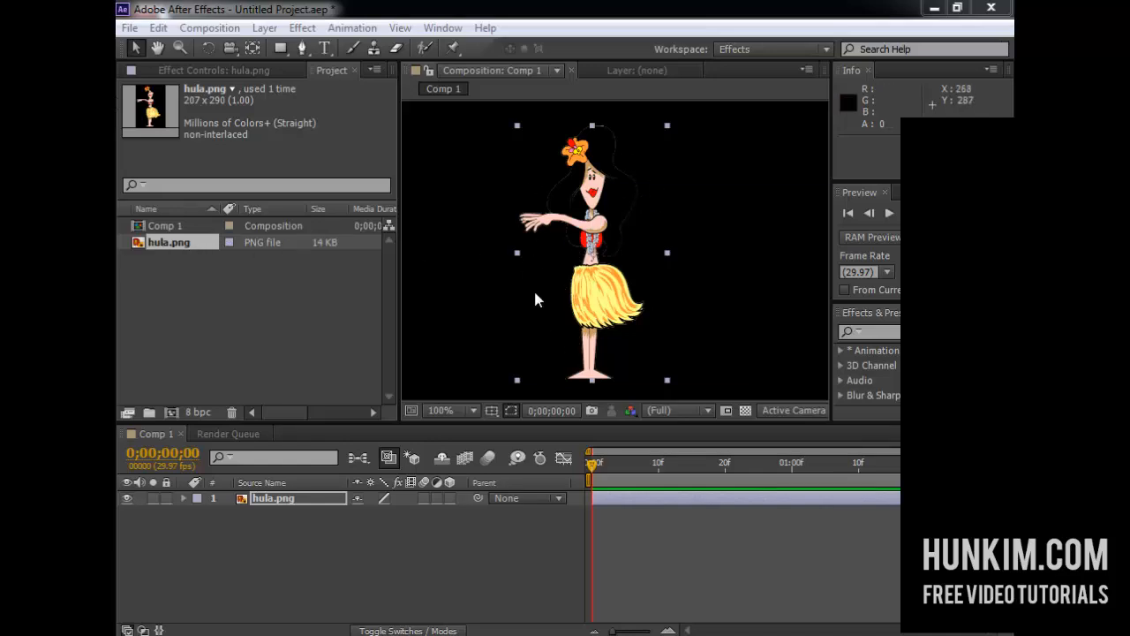
- Place Puppet pins on the hula dancer's head, waist and feet
click(452, 48)
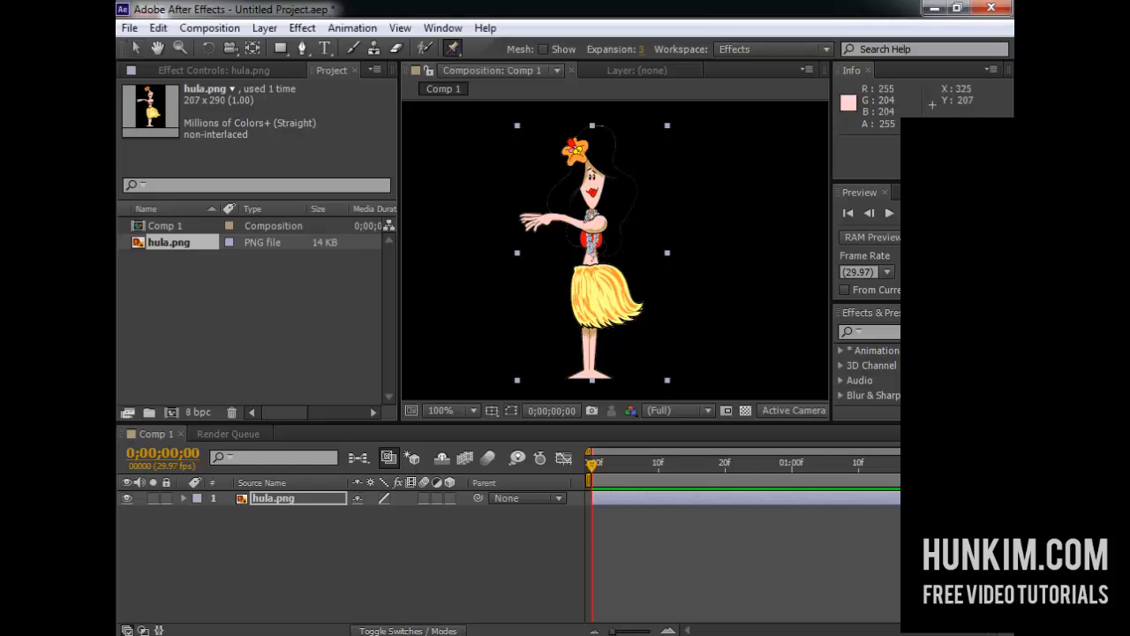
click(591, 152)
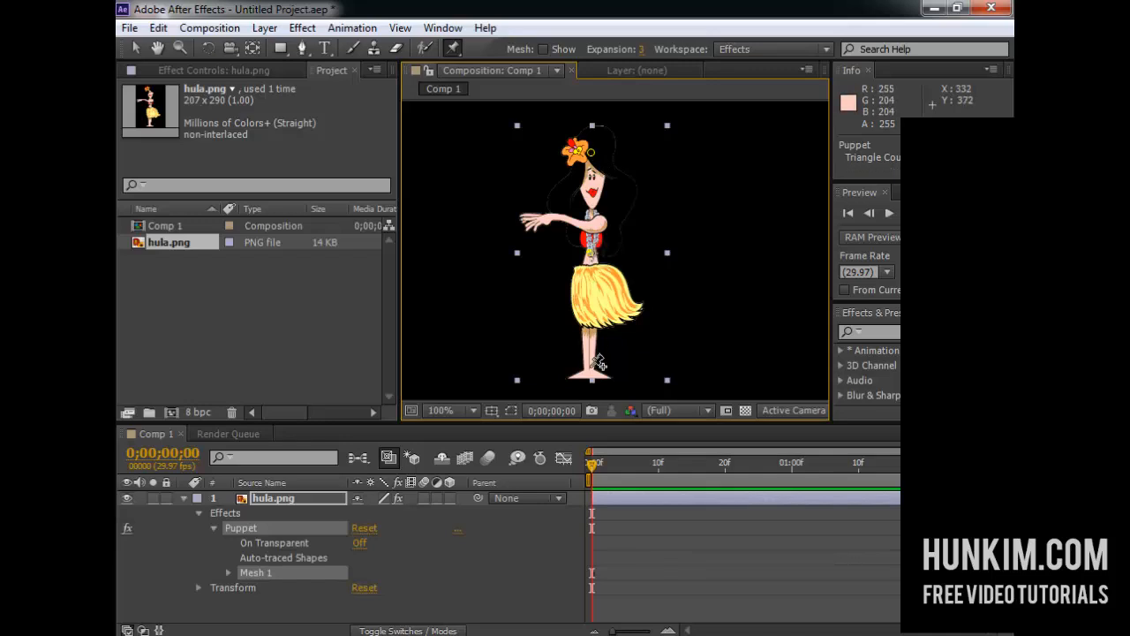
click(590, 372)
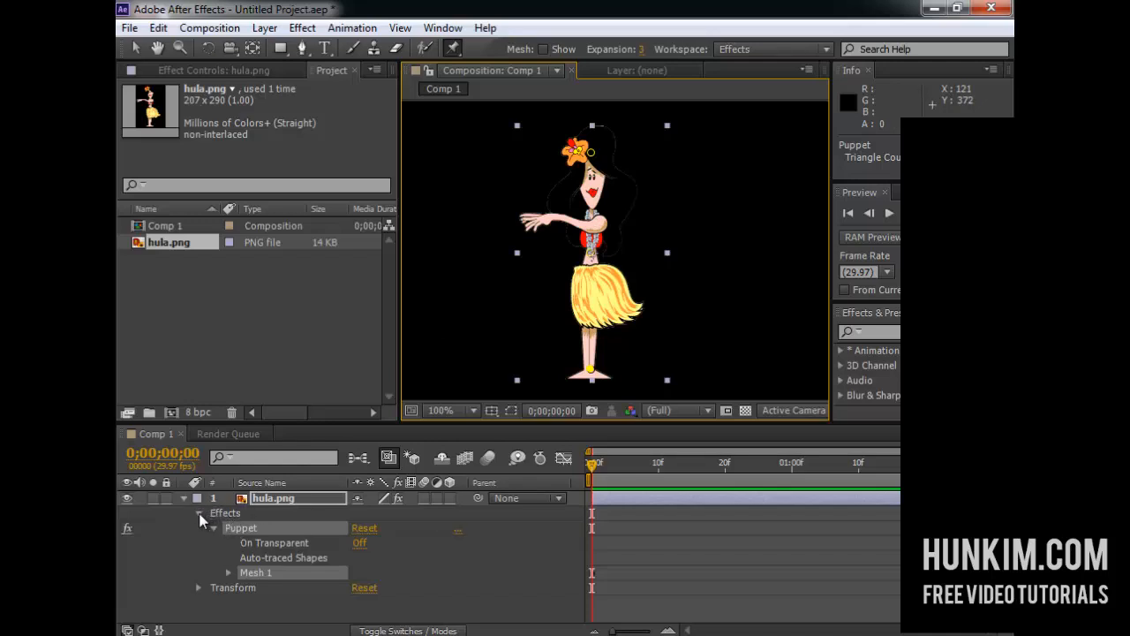
- Reveal the mesh's deform pins and move the dancer's waist pin to about 55, 142 at 0;00;00;00
click(228, 572)
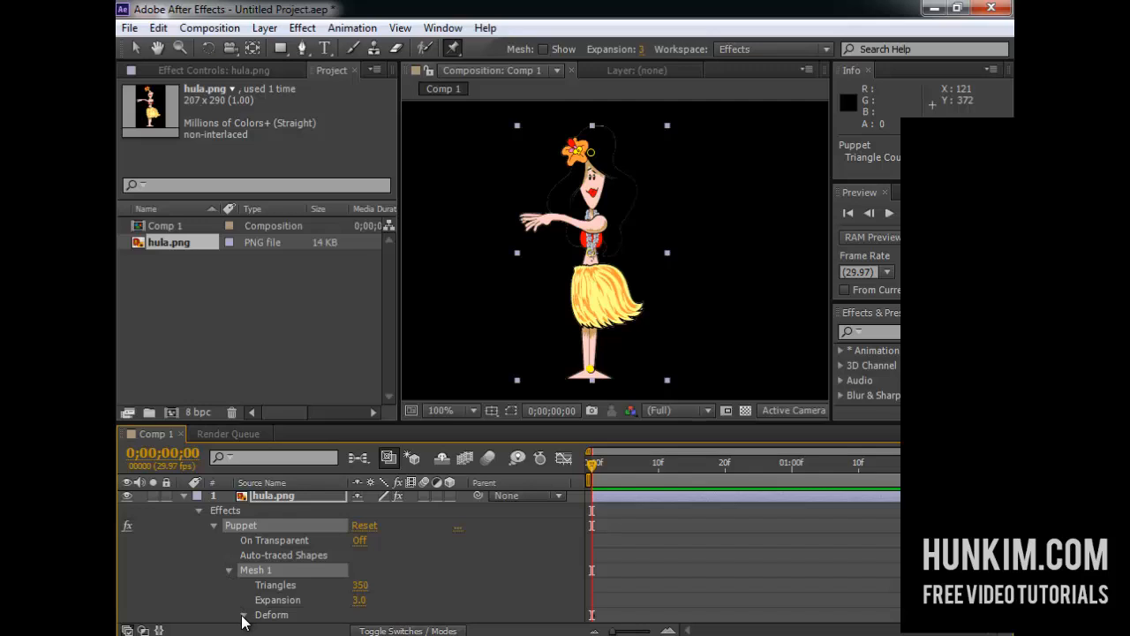
click(243, 616)
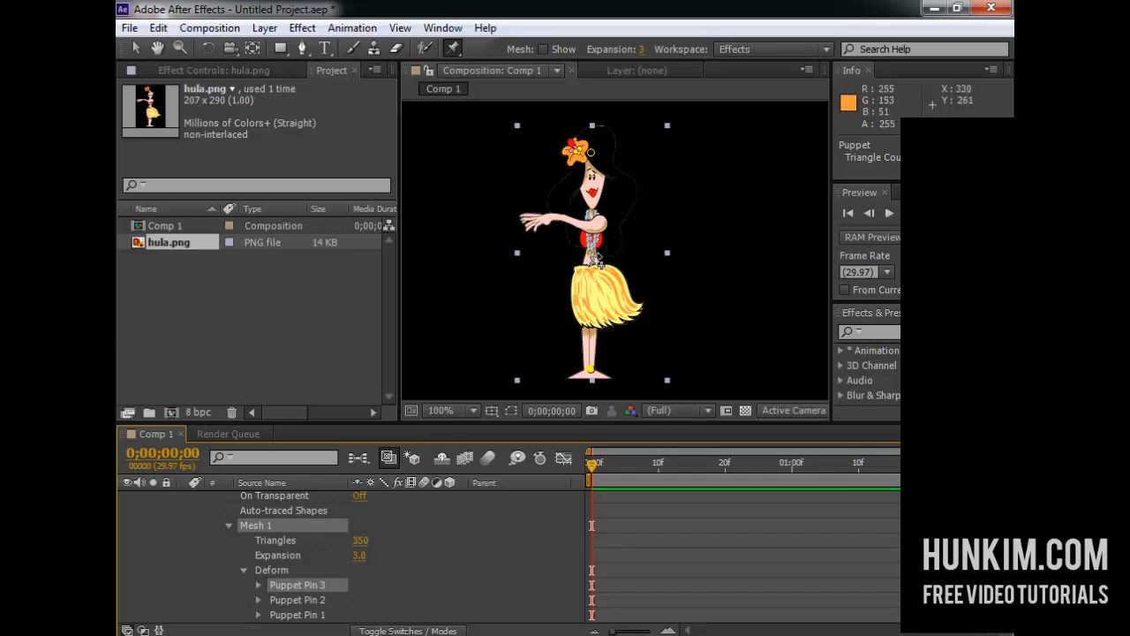
click(593, 258)
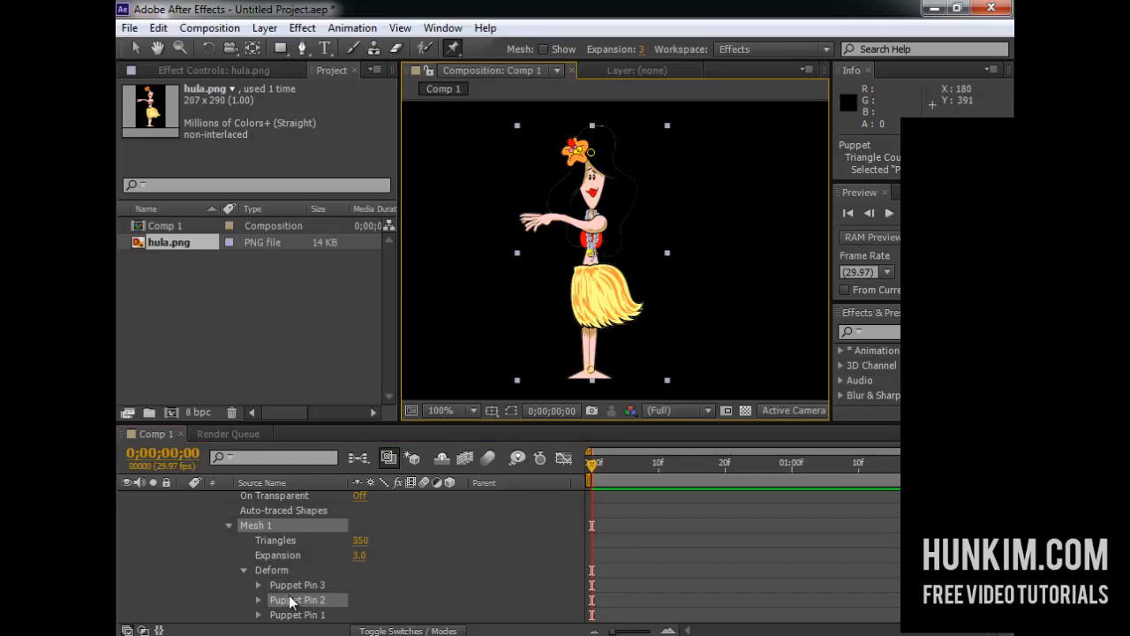
click(259, 600)
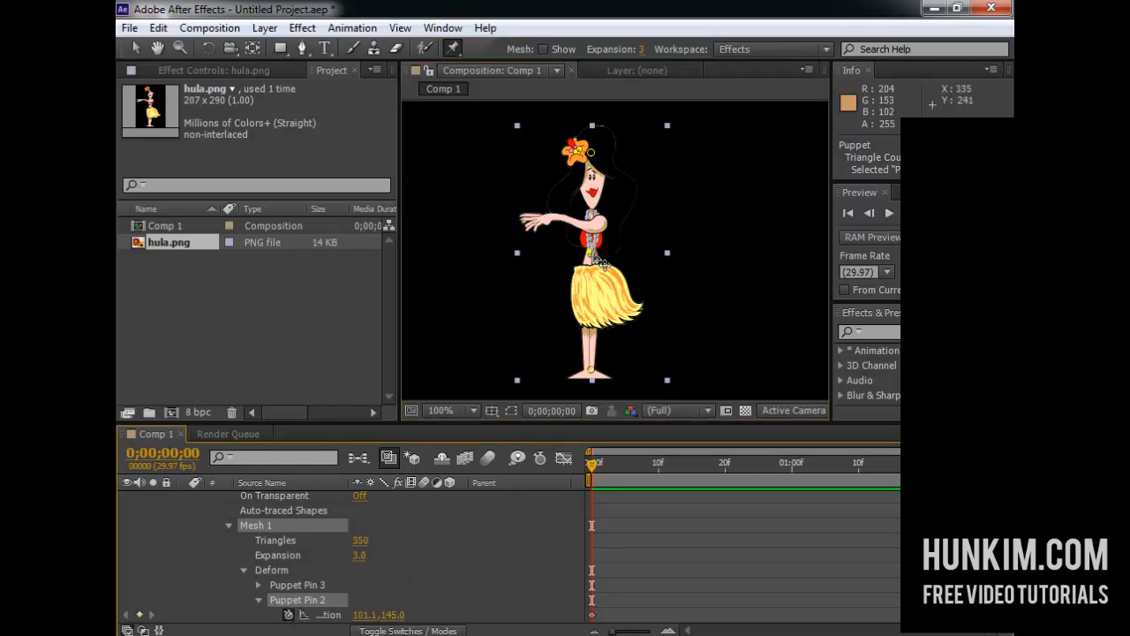
drag(600, 262, 557, 252)
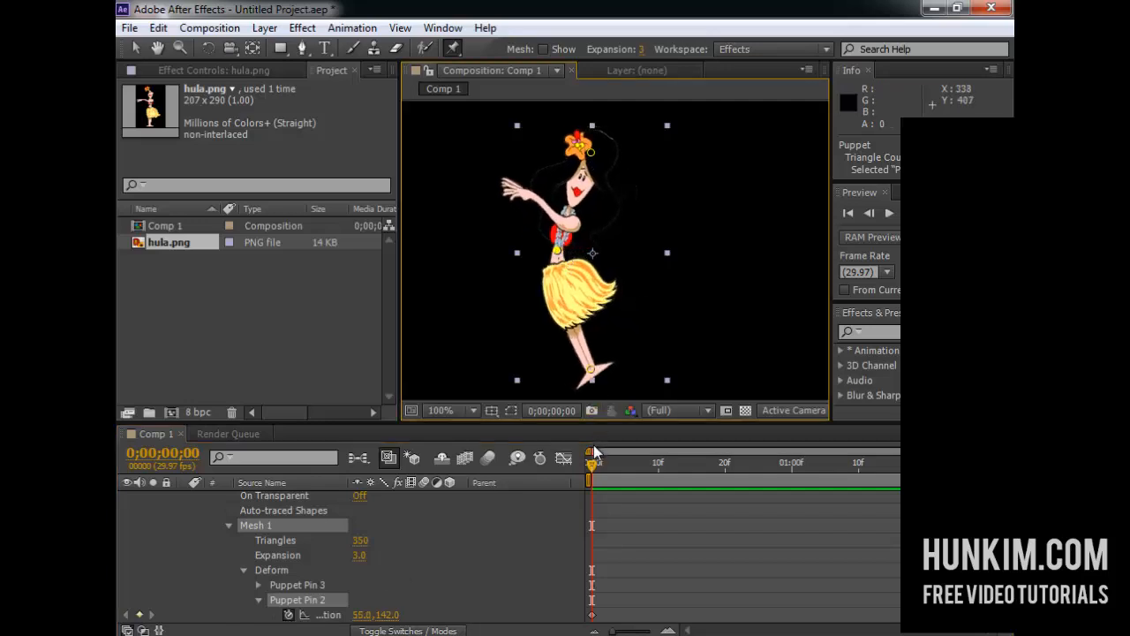
- Keyframe the waist pin at about 165, 144 at 0;00;01;00 and about 105, 143 at 0;00;01;29
drag(593, 463, 791, 478)
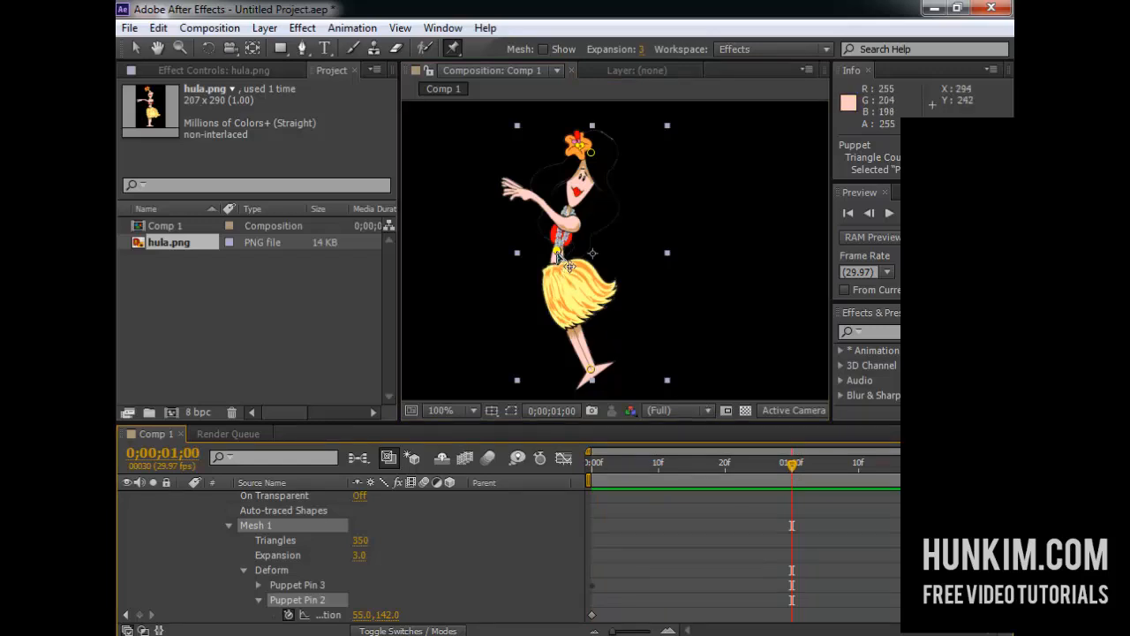
drag(569, 266, 647, 266)
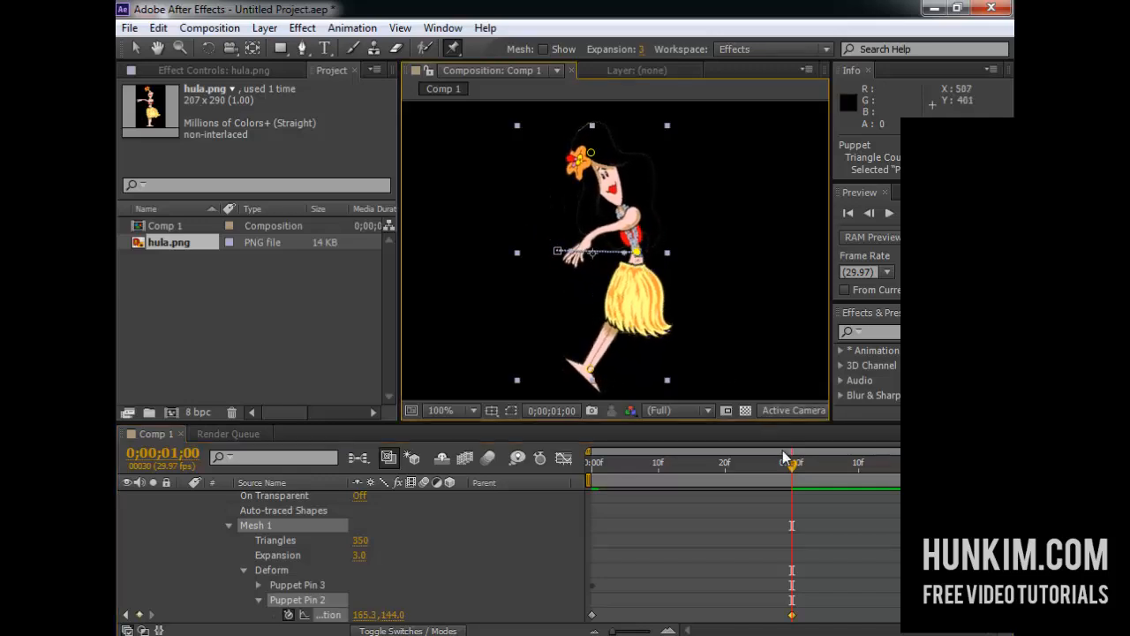
drag(792, 464, 984, 476)
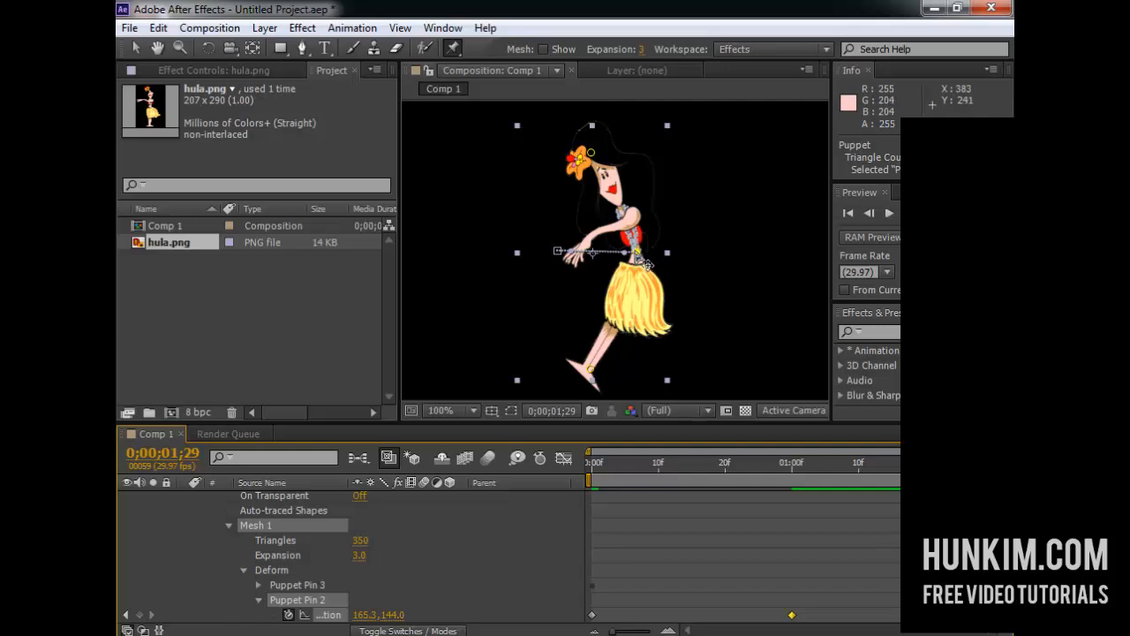
drag(648, 266, 602, 262)
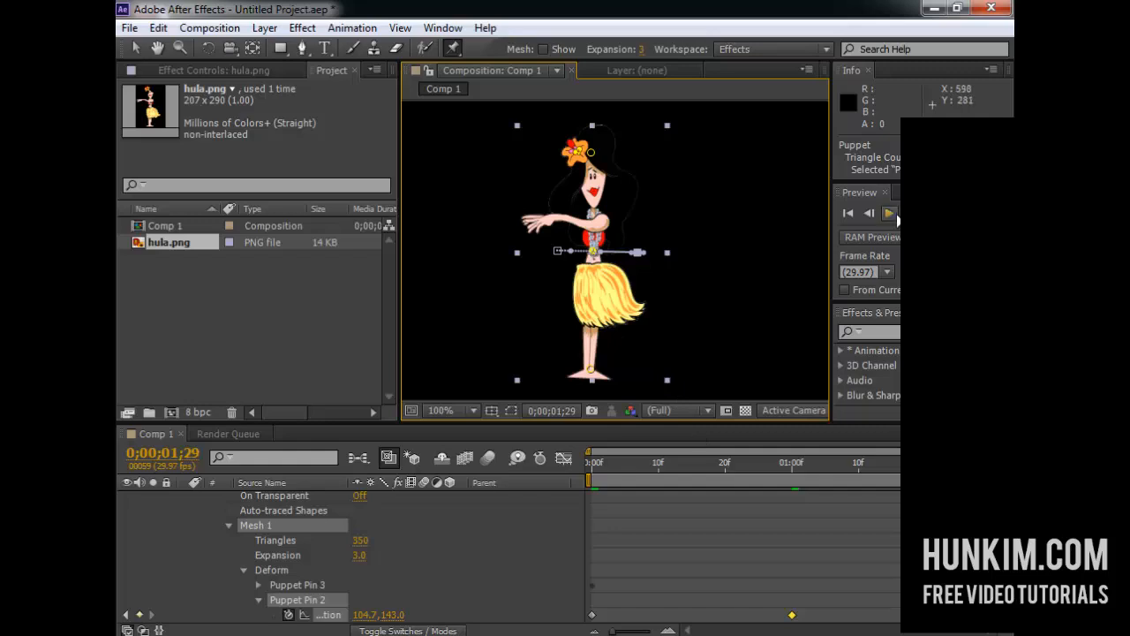
- Preview the hula animation and return the time to 0;00;01;29
click(889, 216)
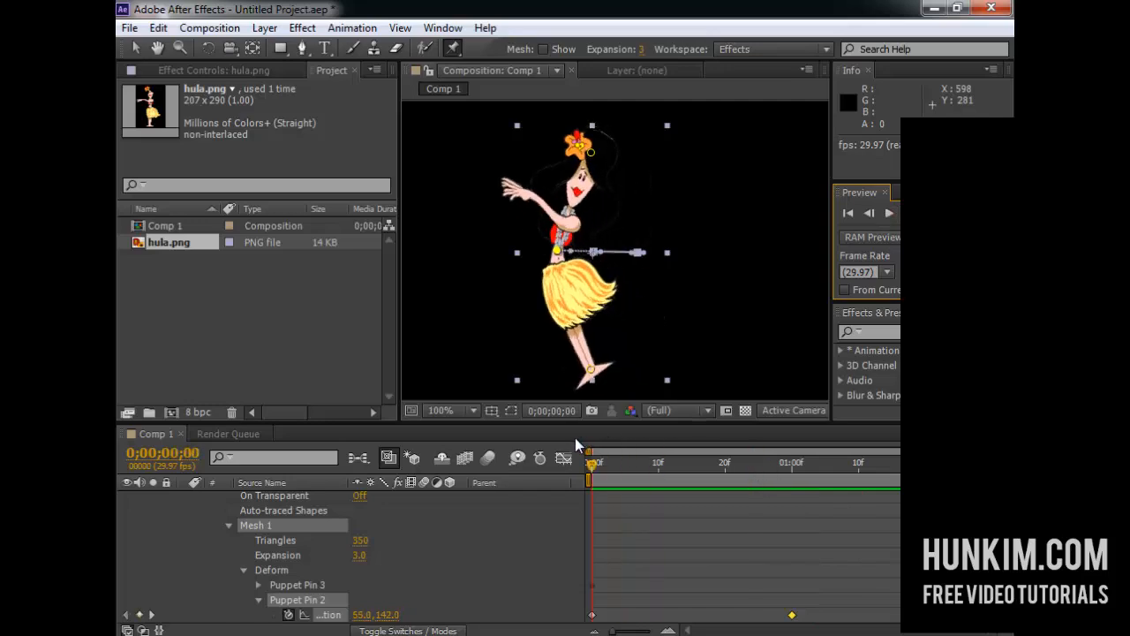
drag(596, 450, 981, 459)
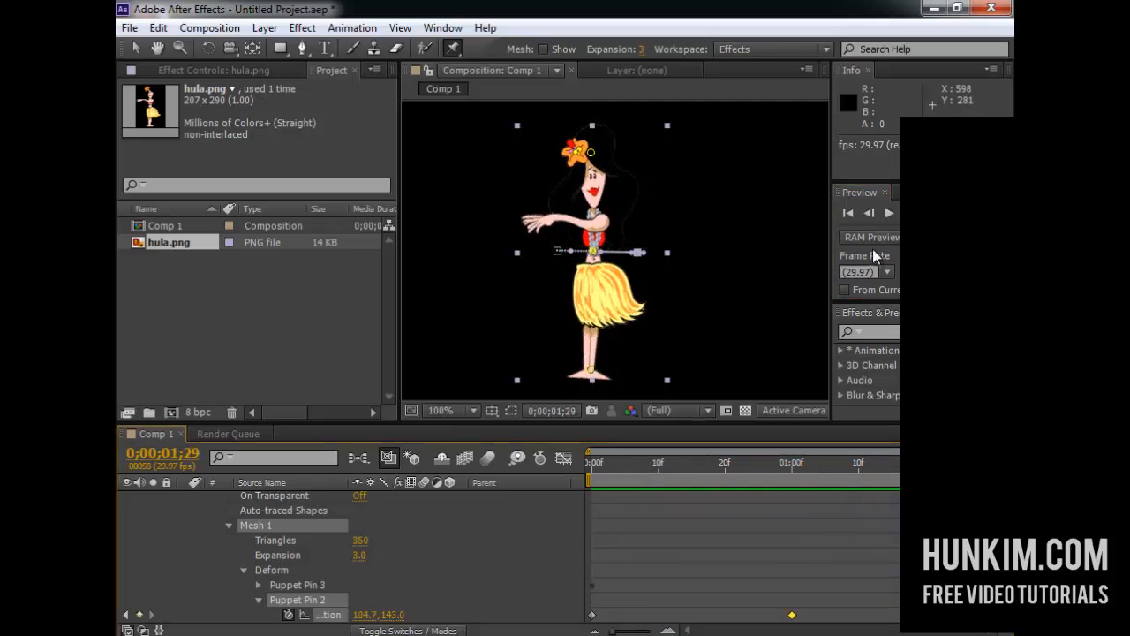
key(F10)
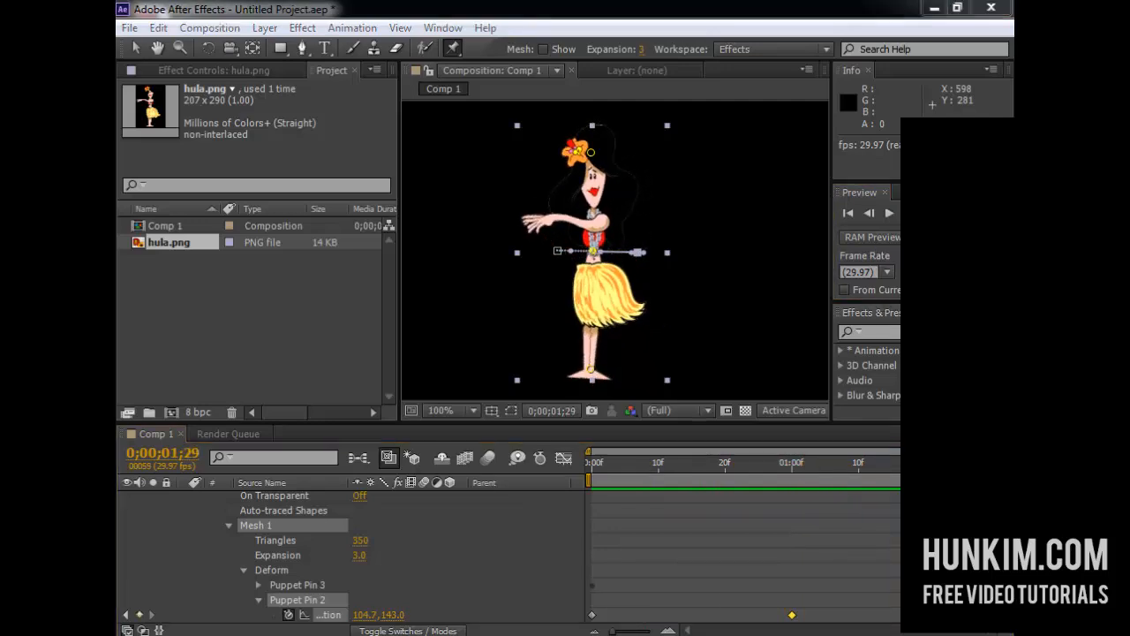
key(F10)
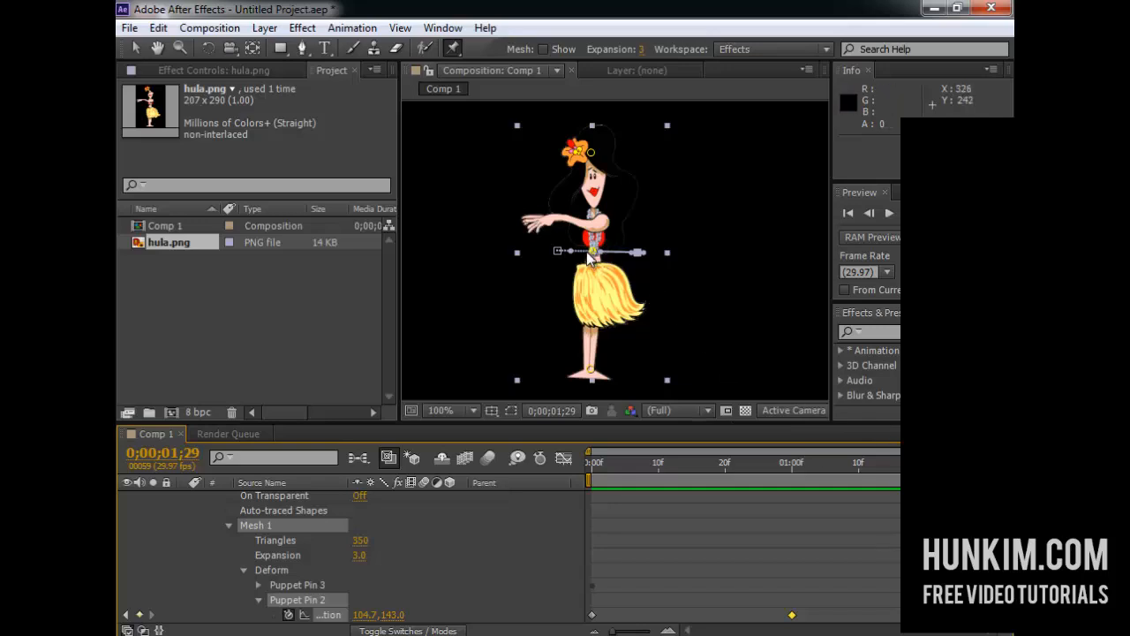
- Move the waist pin to about 57, 143 at 0;00;01;29 and preview the looping sway
drag(594, 252, 560, 255)
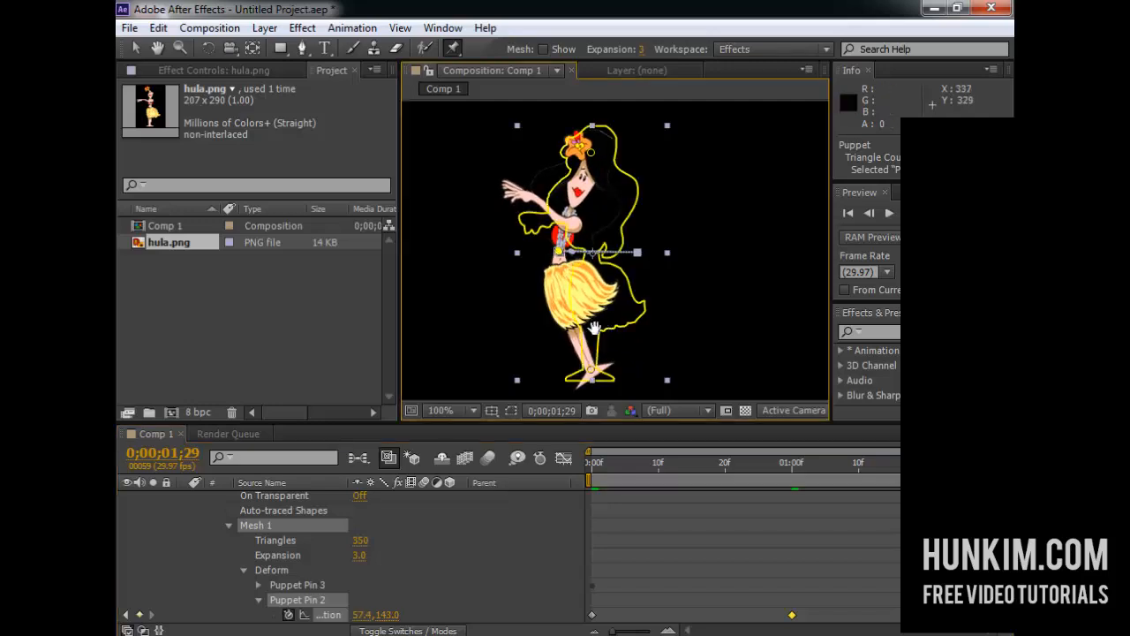
key(space)
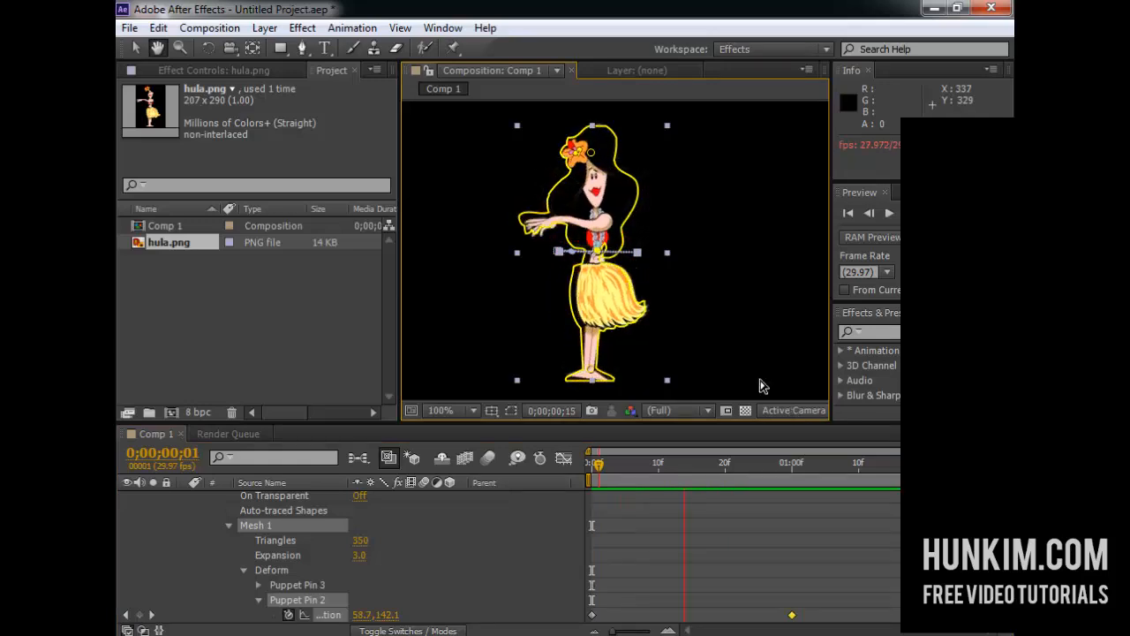
key(space)
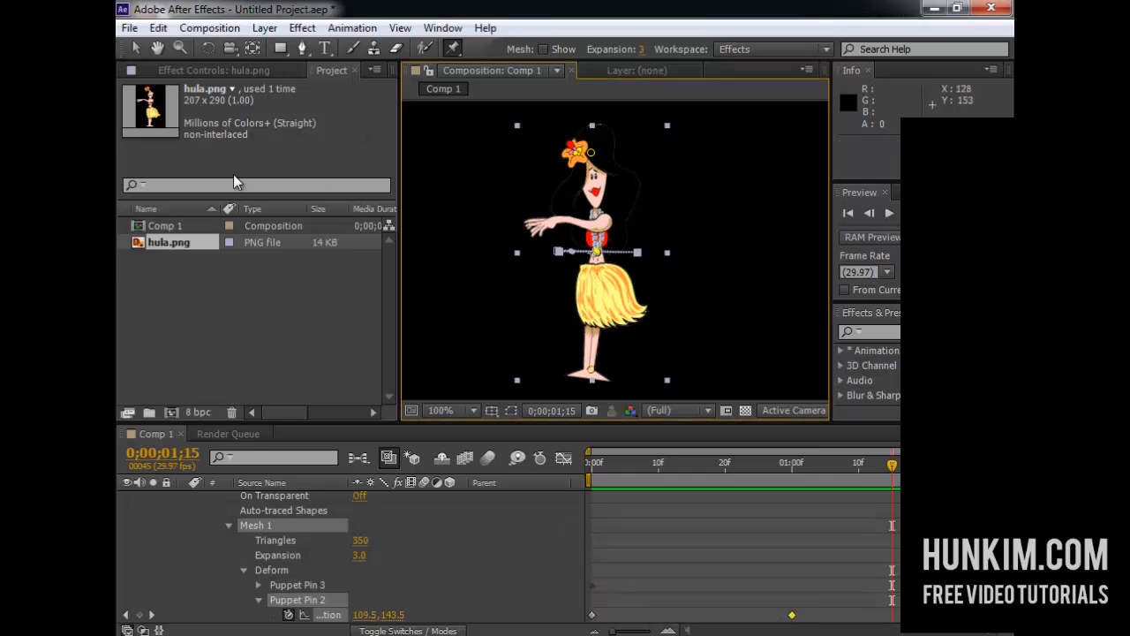
- Add Comp 1 to the render queue
click(129, 28)
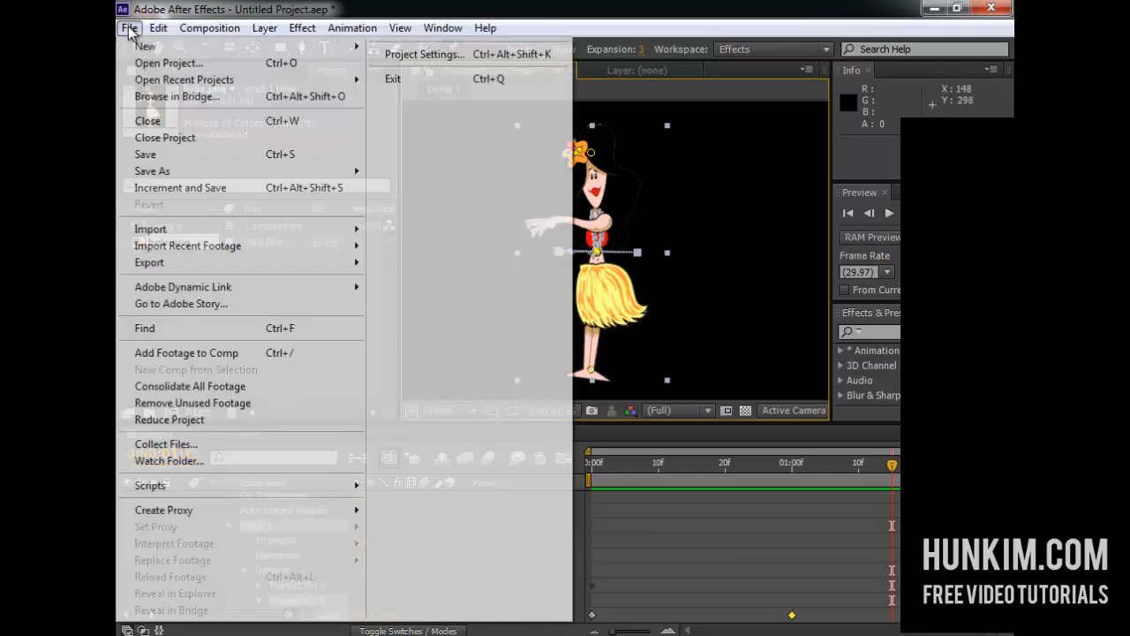
mouse_move(214, 258)
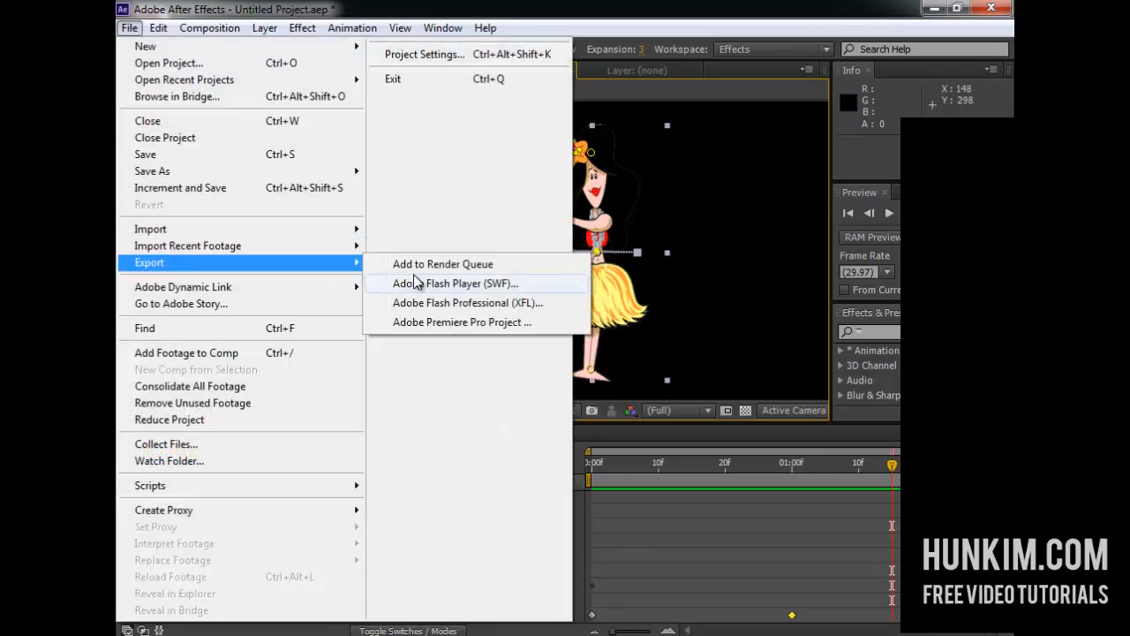
click(458, 265)
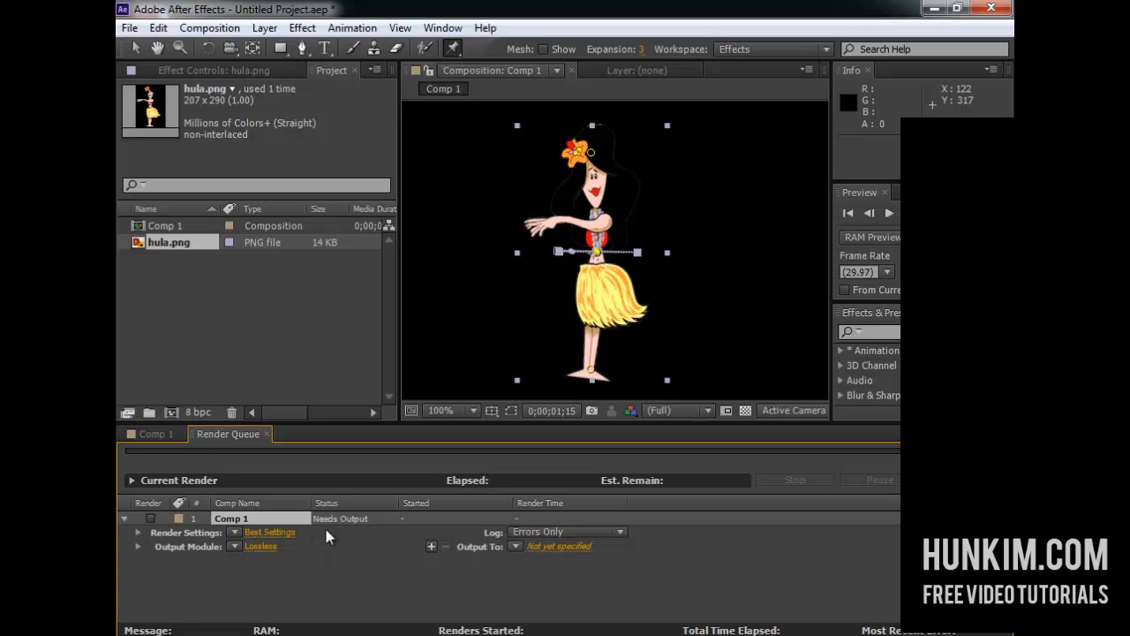
- Set the output module of the queued Comp 1 render to FLV
click(245, 546)
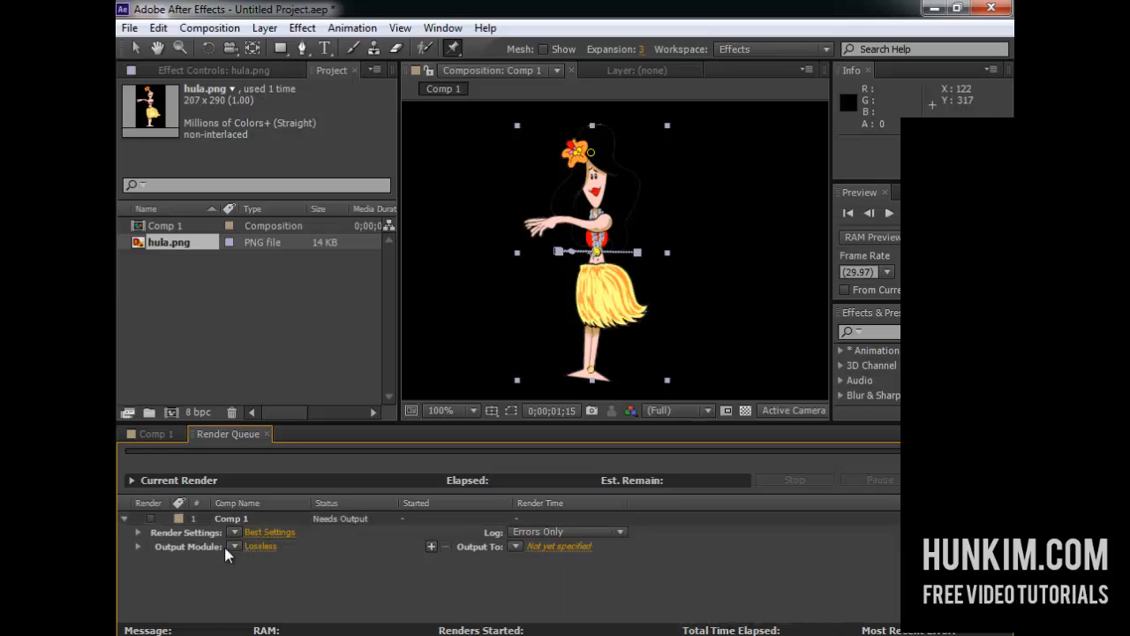
click(234, 545)
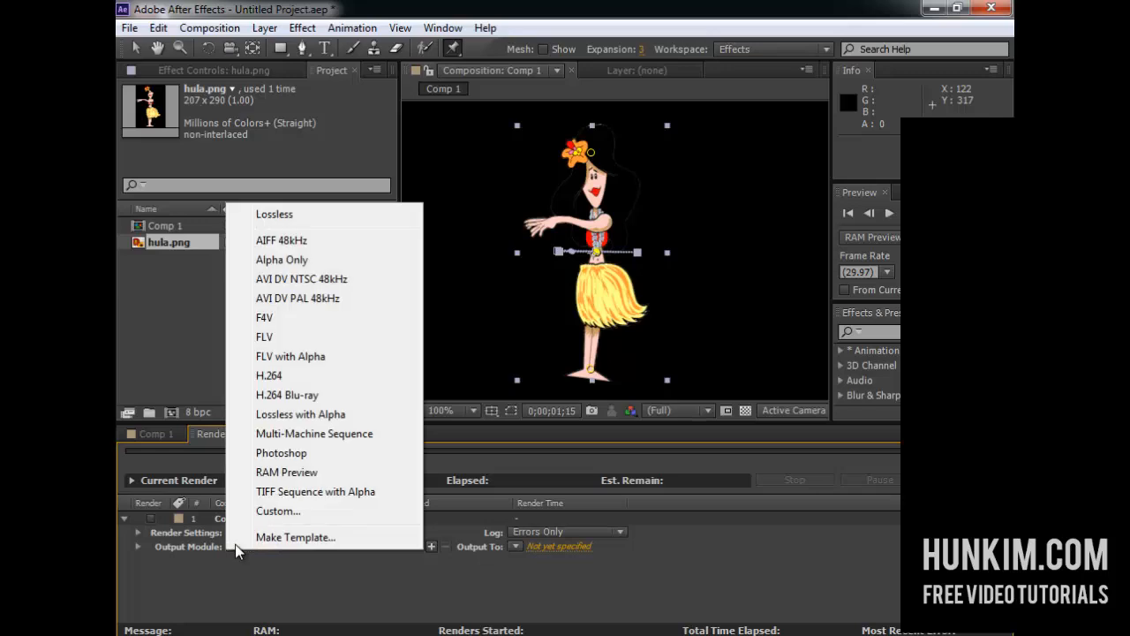
click(236, 557)
click(237, 544)
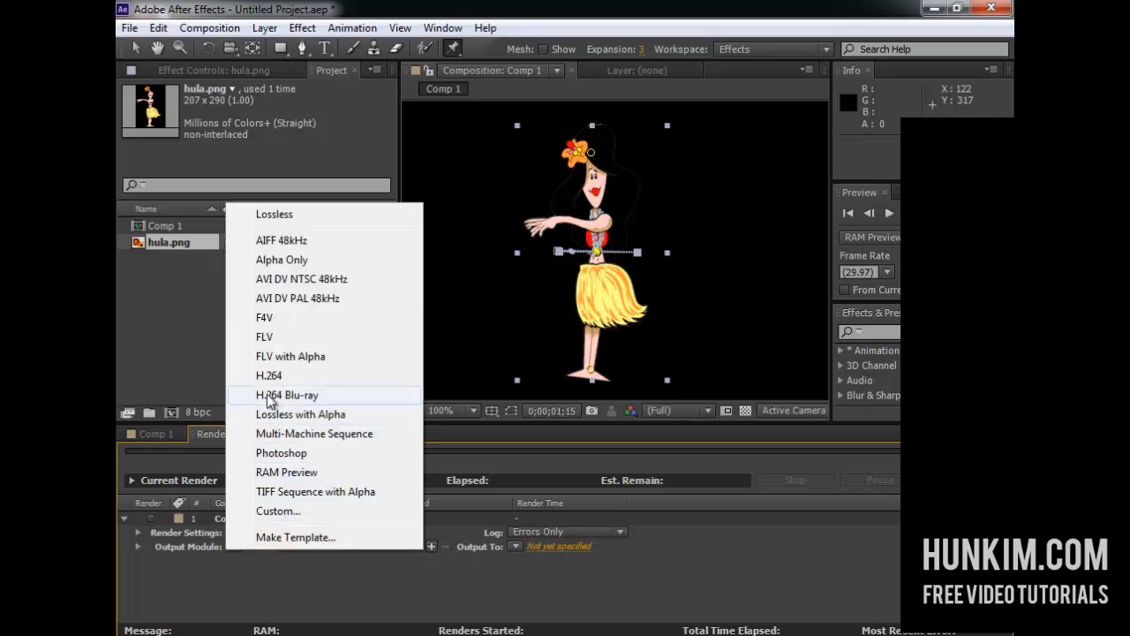
click(265, 338)
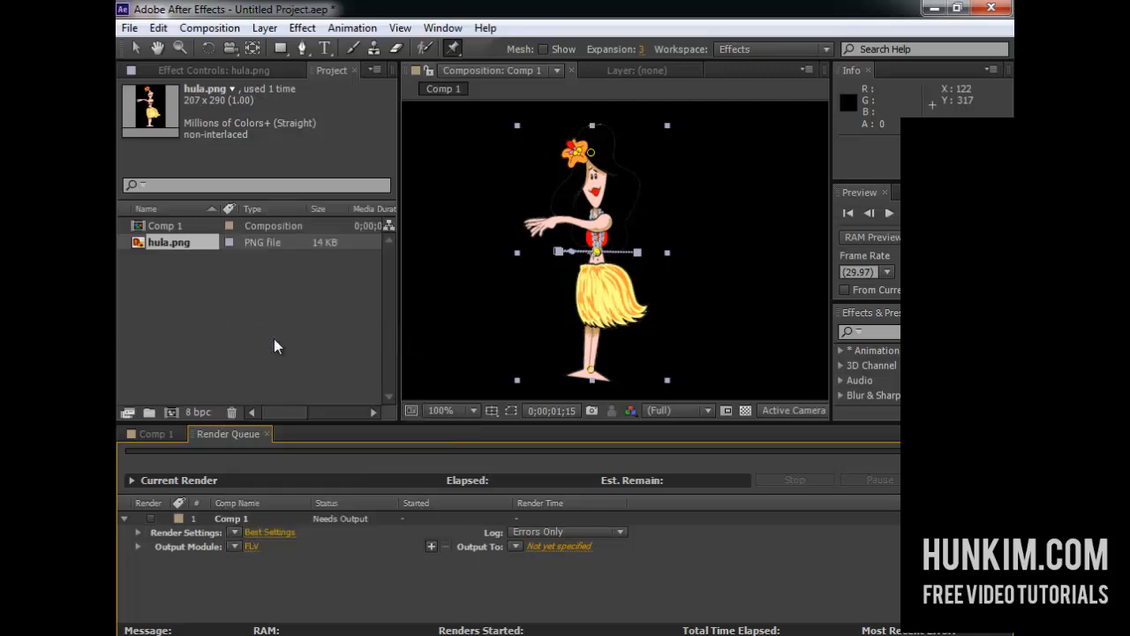
- Output the movie to the Desktop as Comp 1.flv, replacing the existing file, and render it
click(561, 547)
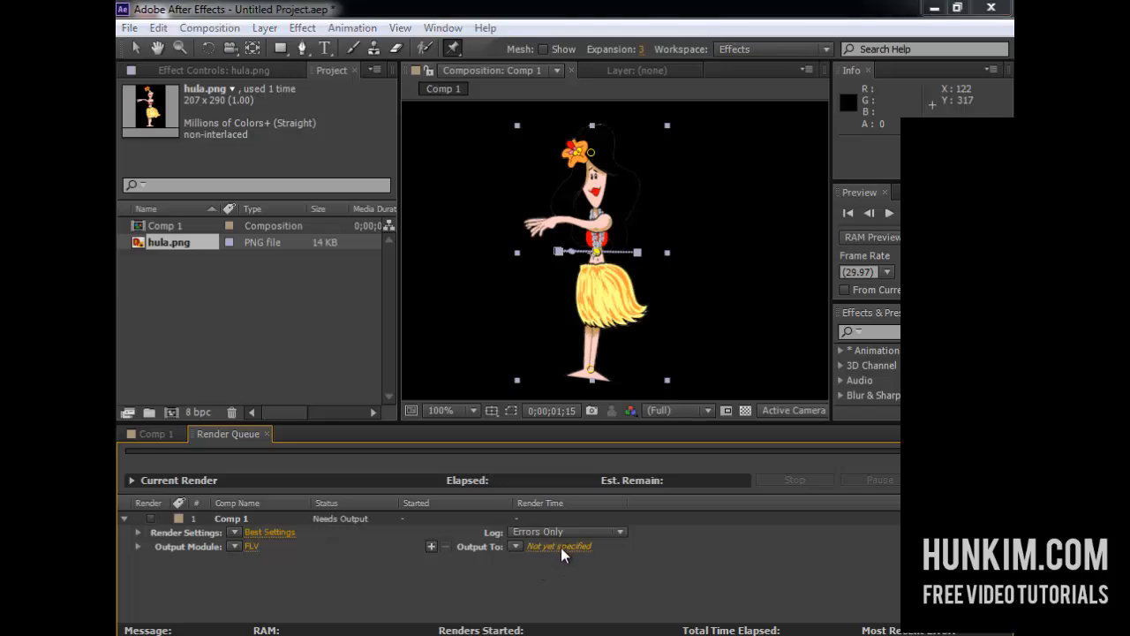
click(185, 176)
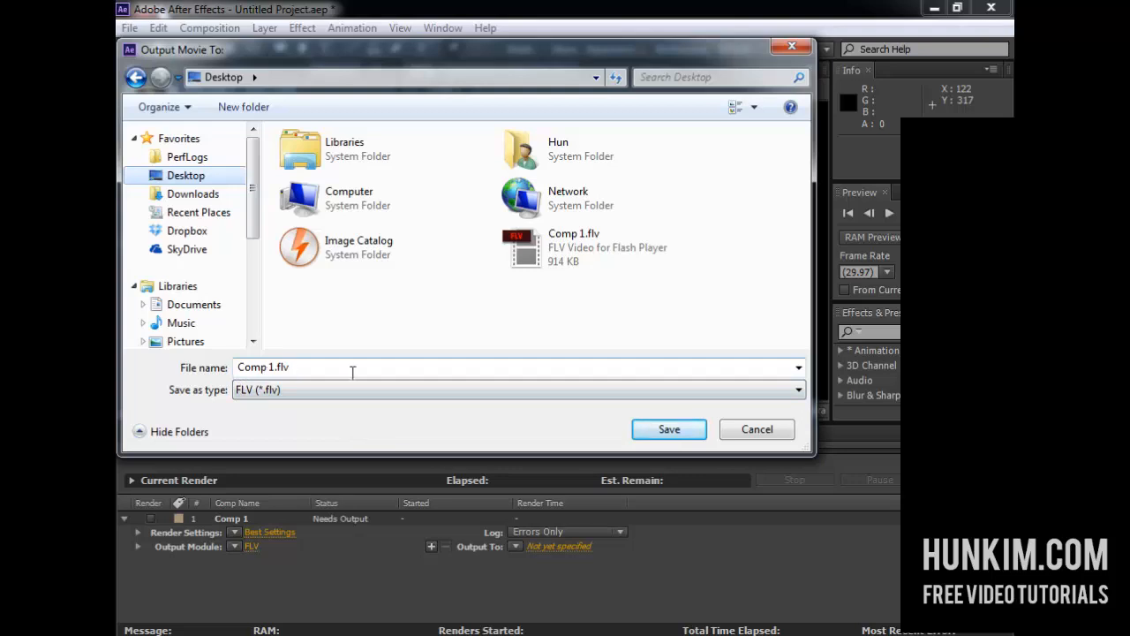
click(671, 435)
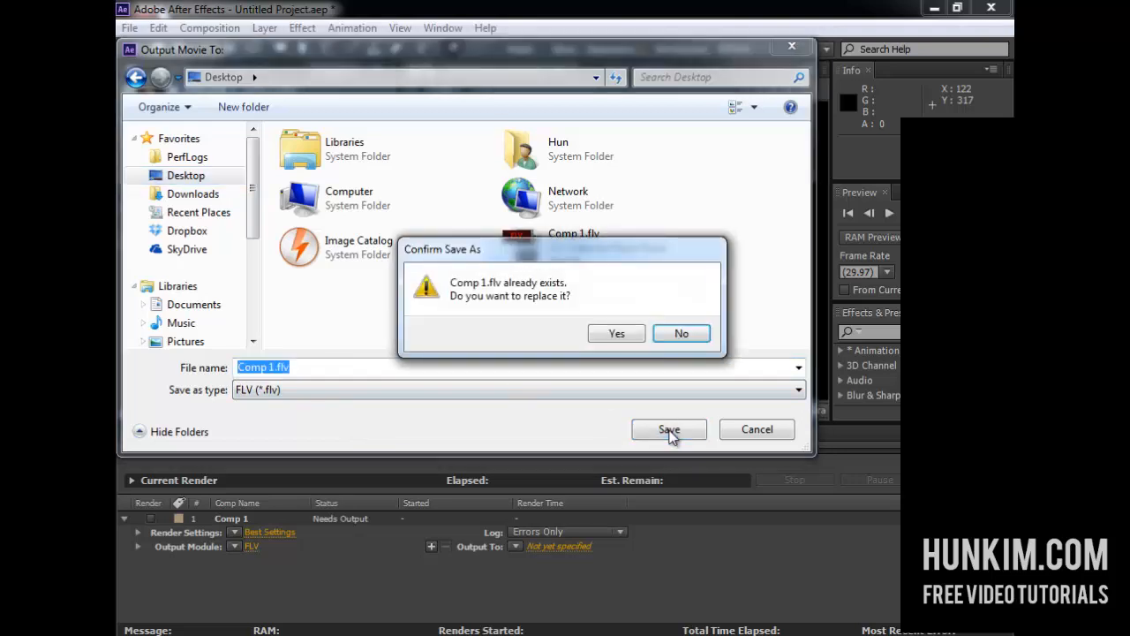
click(612, 331)
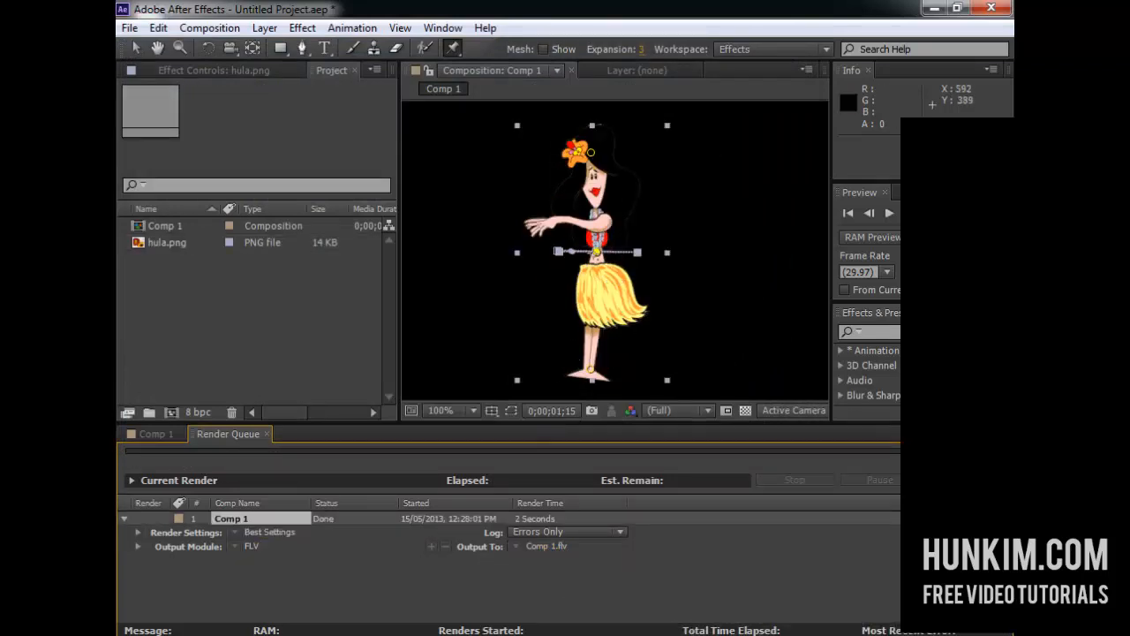
- Minimize After Effects and check for the rendered Comp 1.flv on the desktop
click(927, 12)
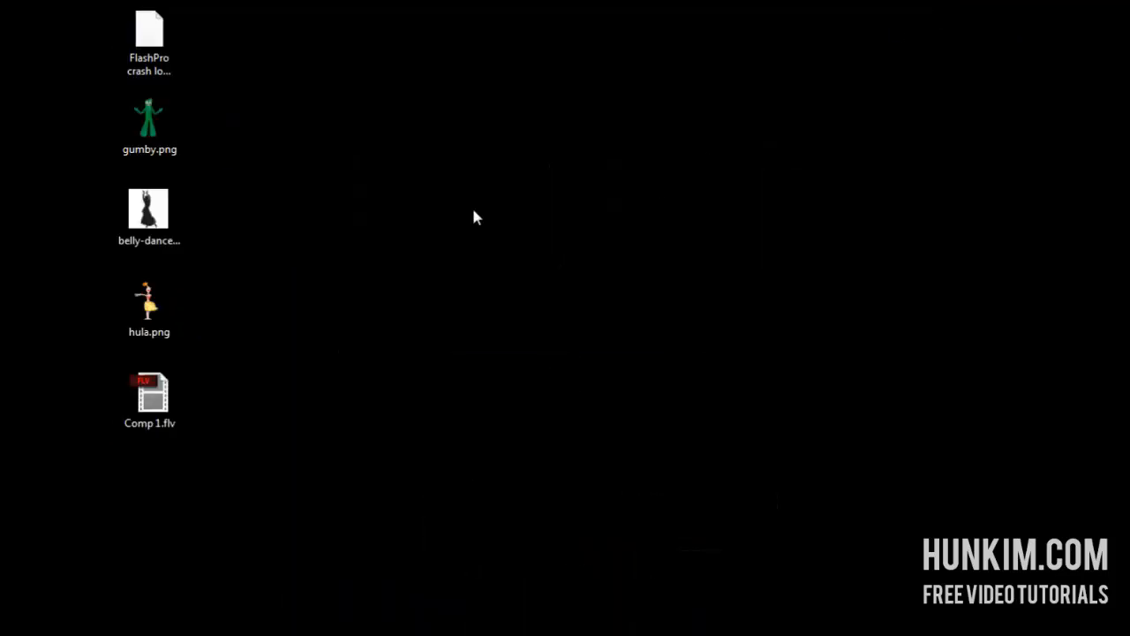
click(173, 402)
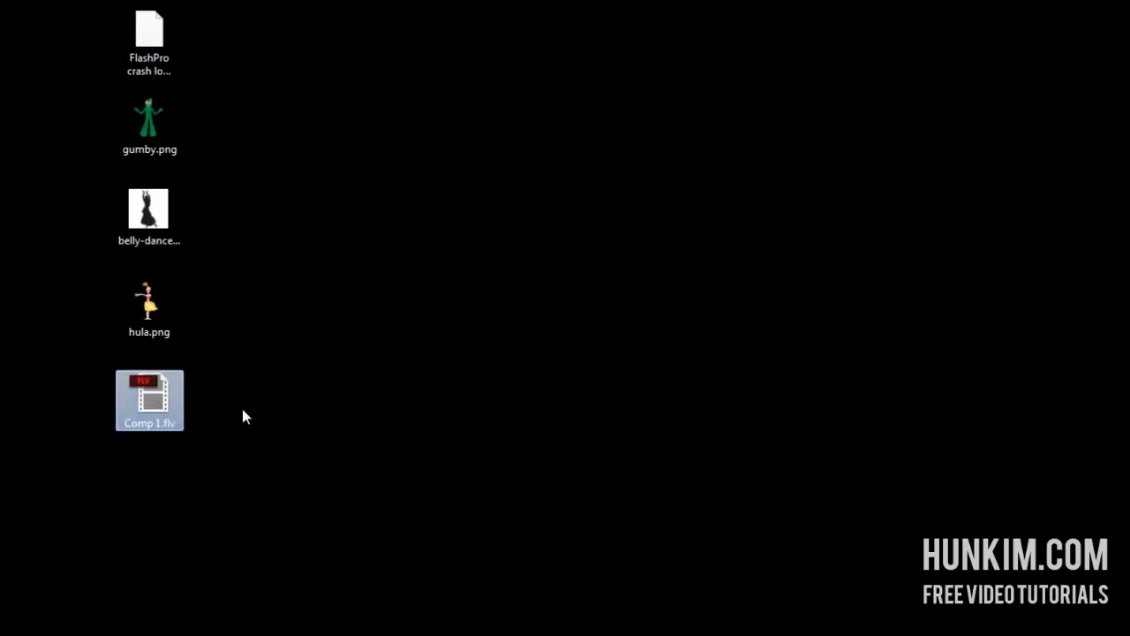
click(386, 574)
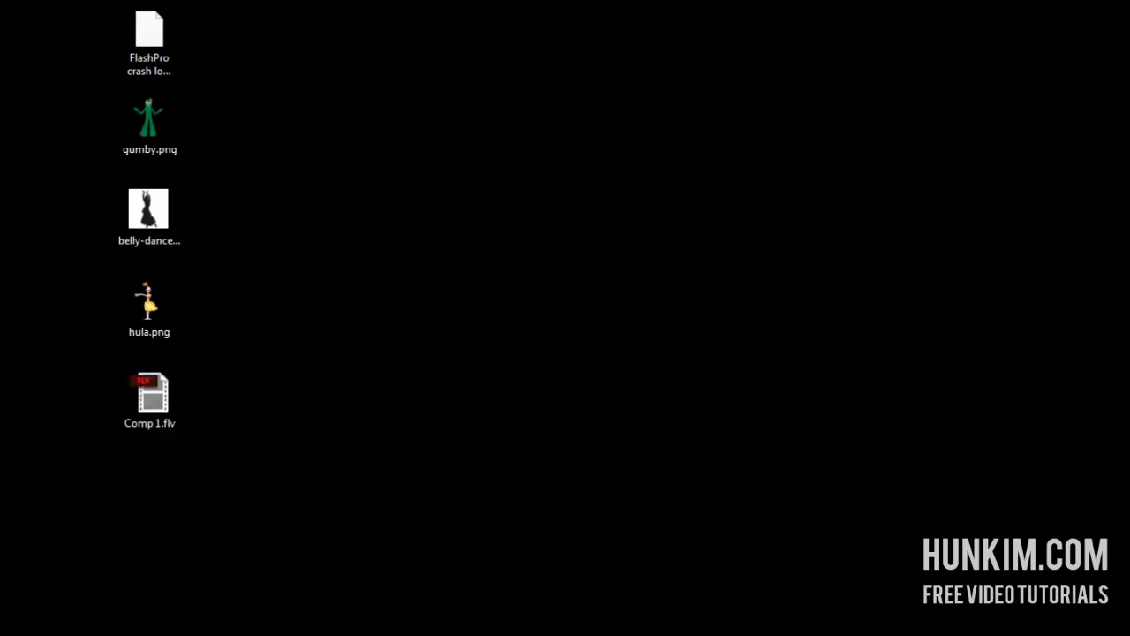
- Switch to Adobe Flash Professional and create a new blank document
click(459, 634)
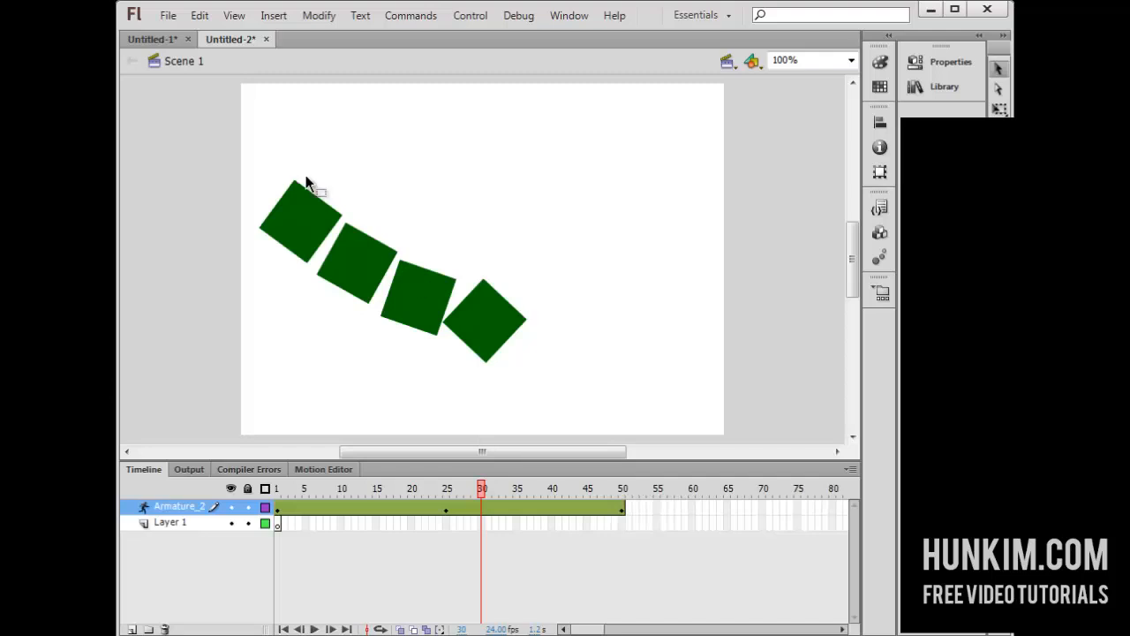
key(ctrl+n)
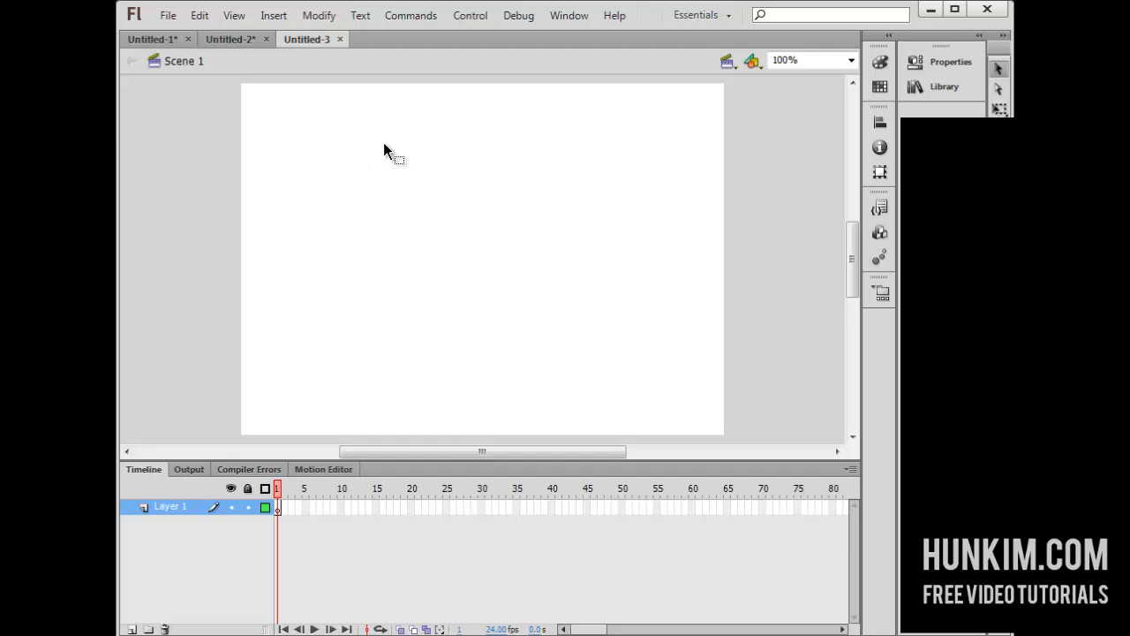
- Import Comp 1.flv from the Desktop to the stage
click(166, 17)
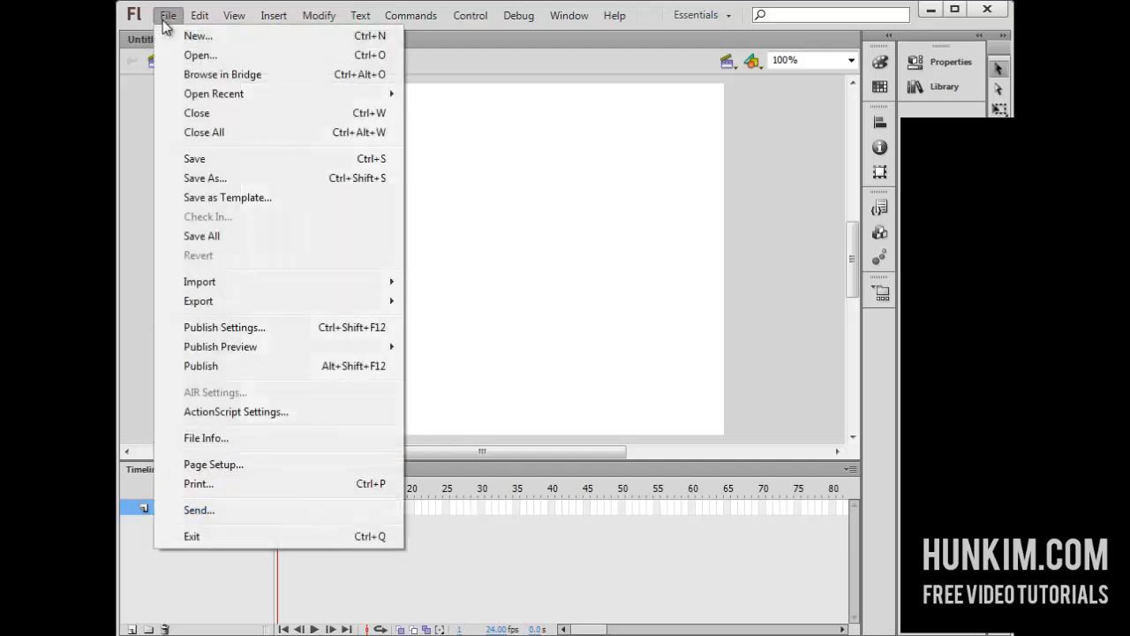
mouse_move(247, 282)
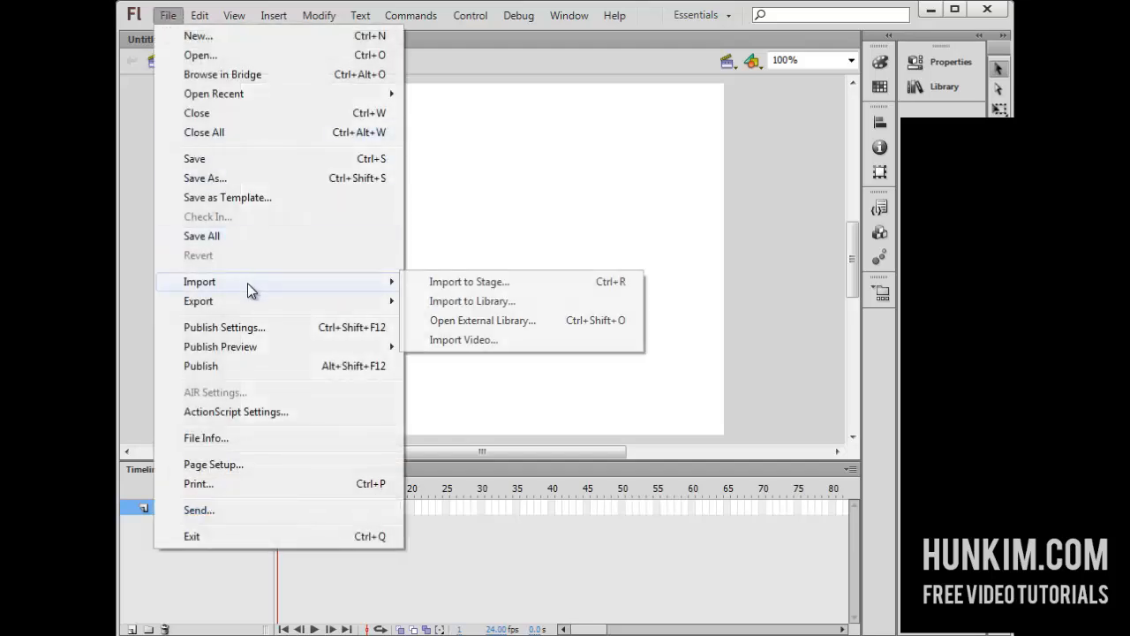
click(469, 281)
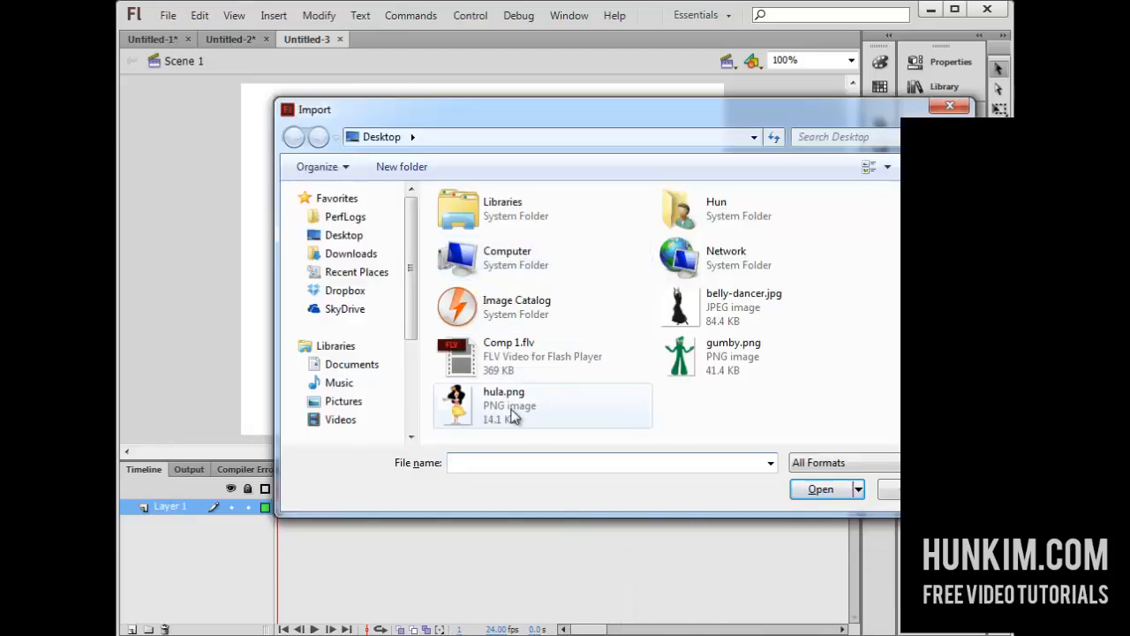
click(515, 358)
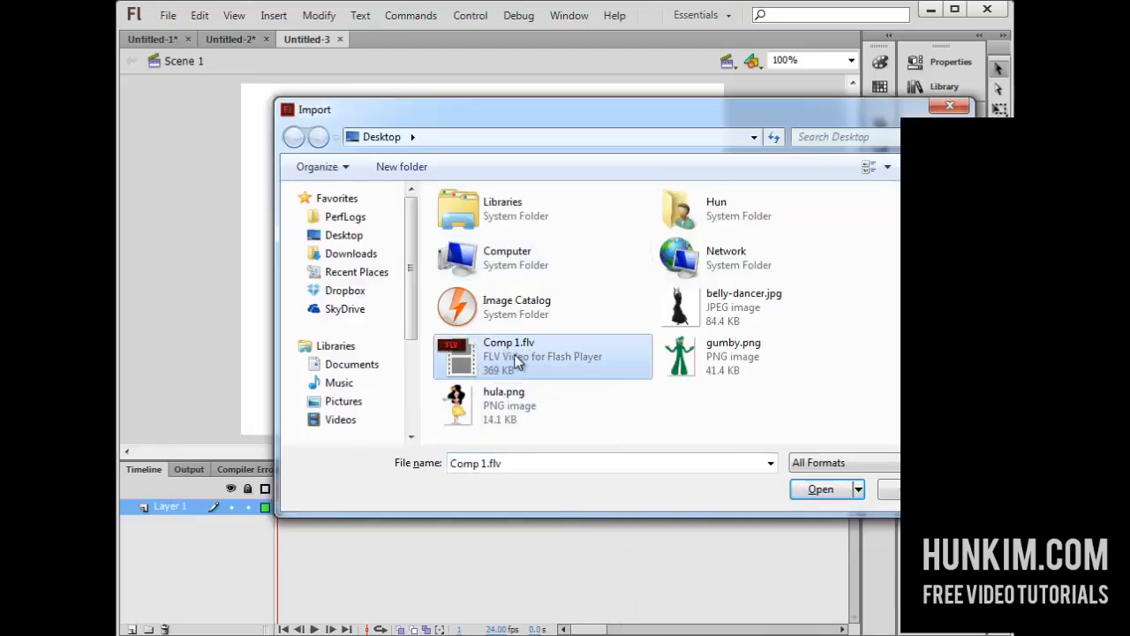
double_click(514, 354)
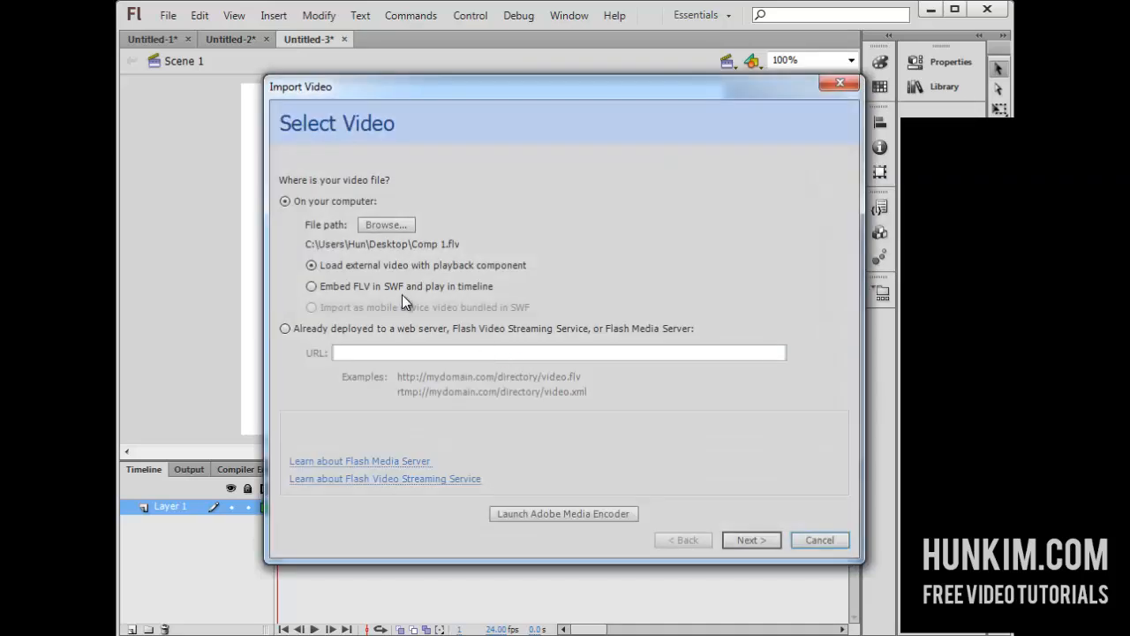
- Embed the FLV in the SWF to play in the timeline, keeping the default embedding options, and test the movie
click(347, 286)
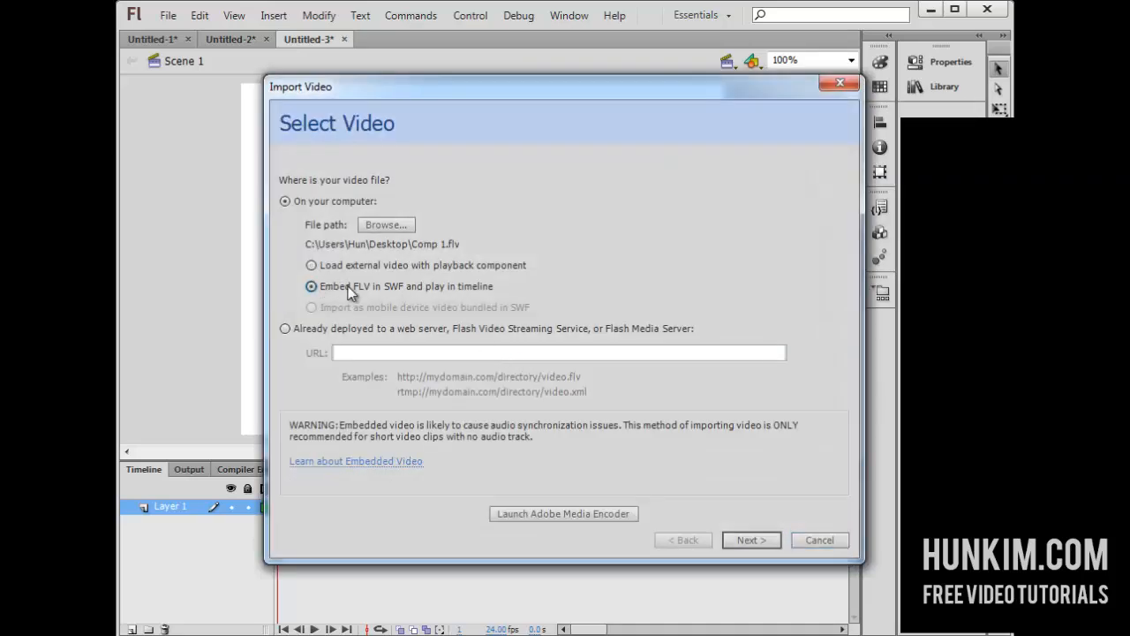
click(748, 539)
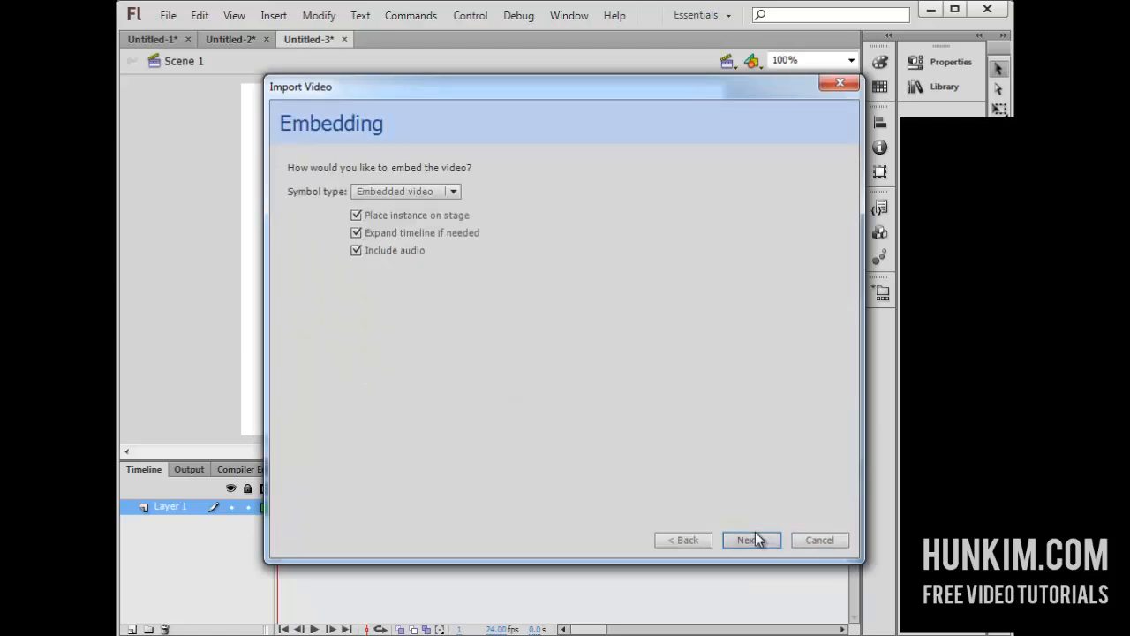
click(756, 542)
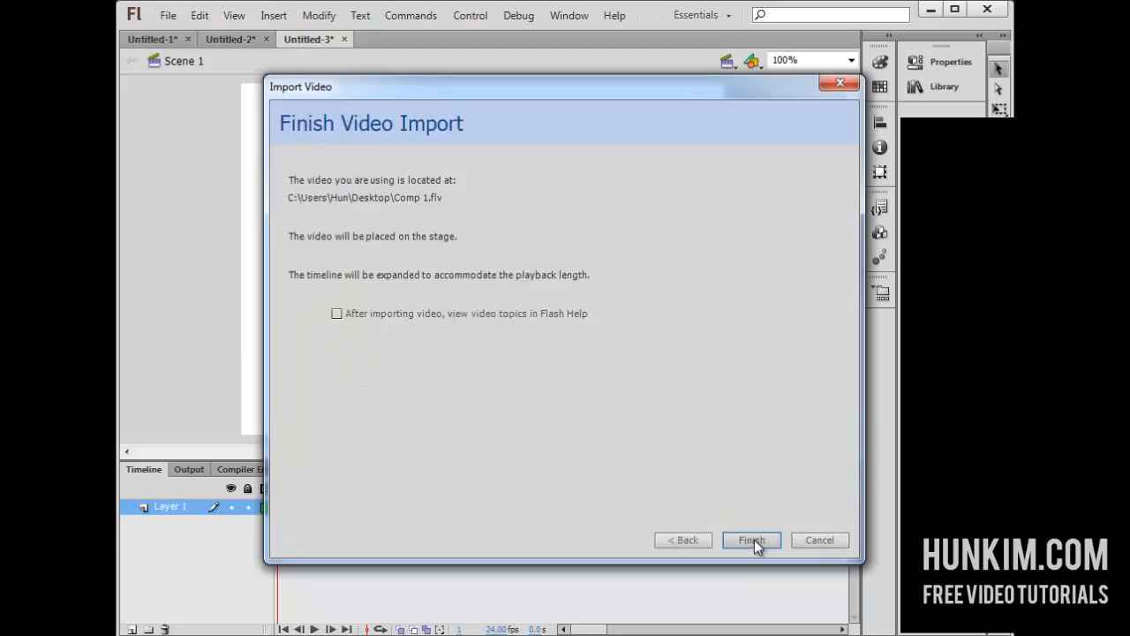
click(752, 540)
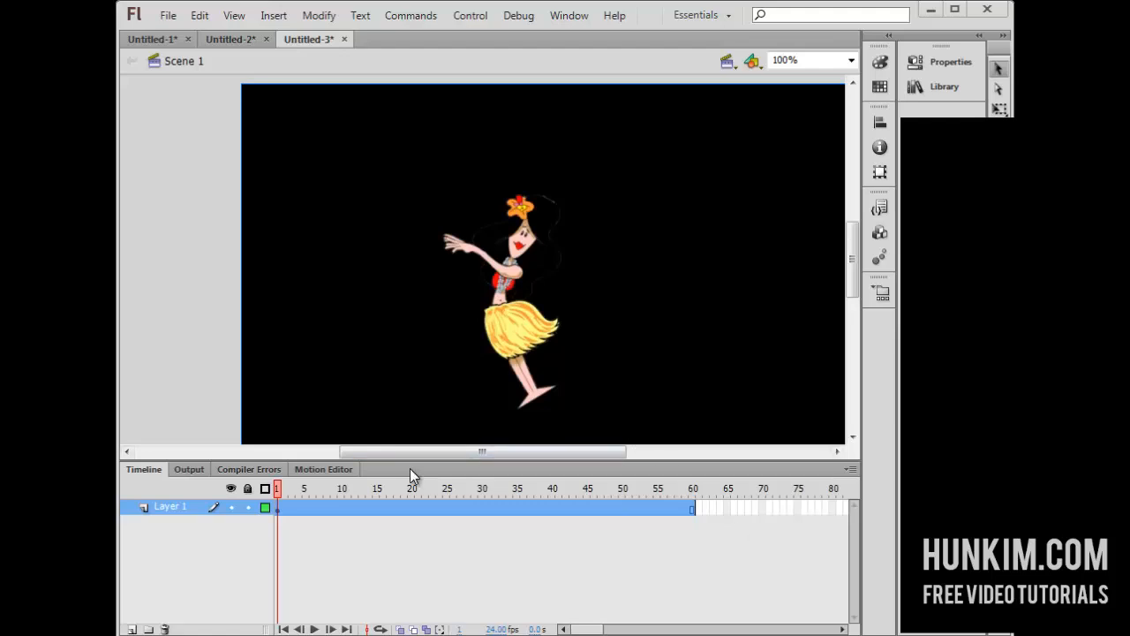
key(ctrl+Return)
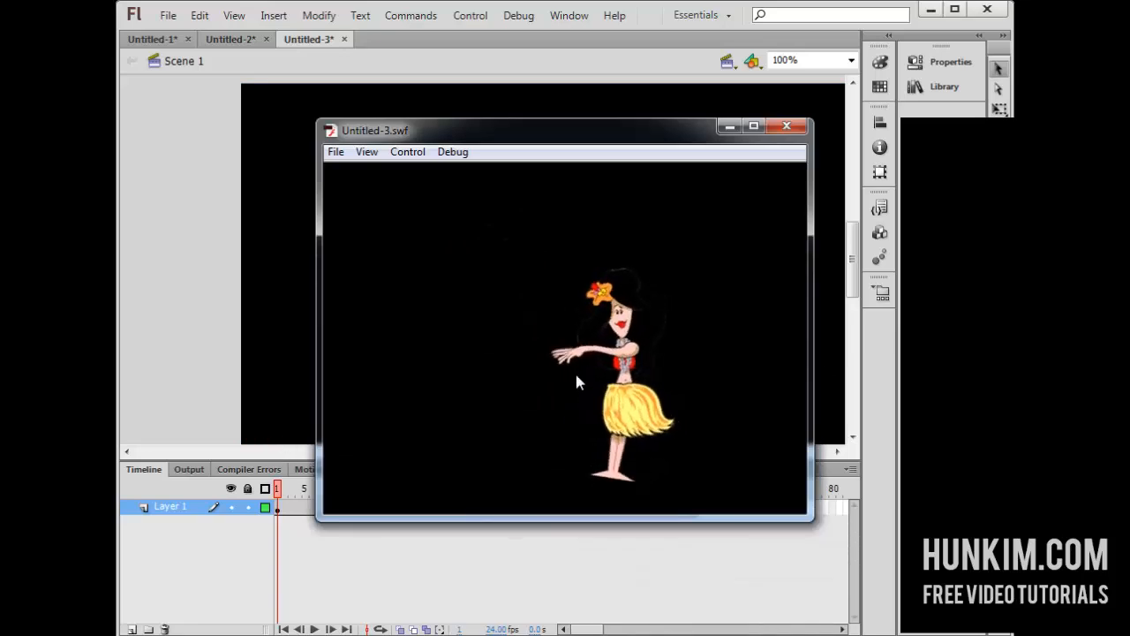
click(788, 128)
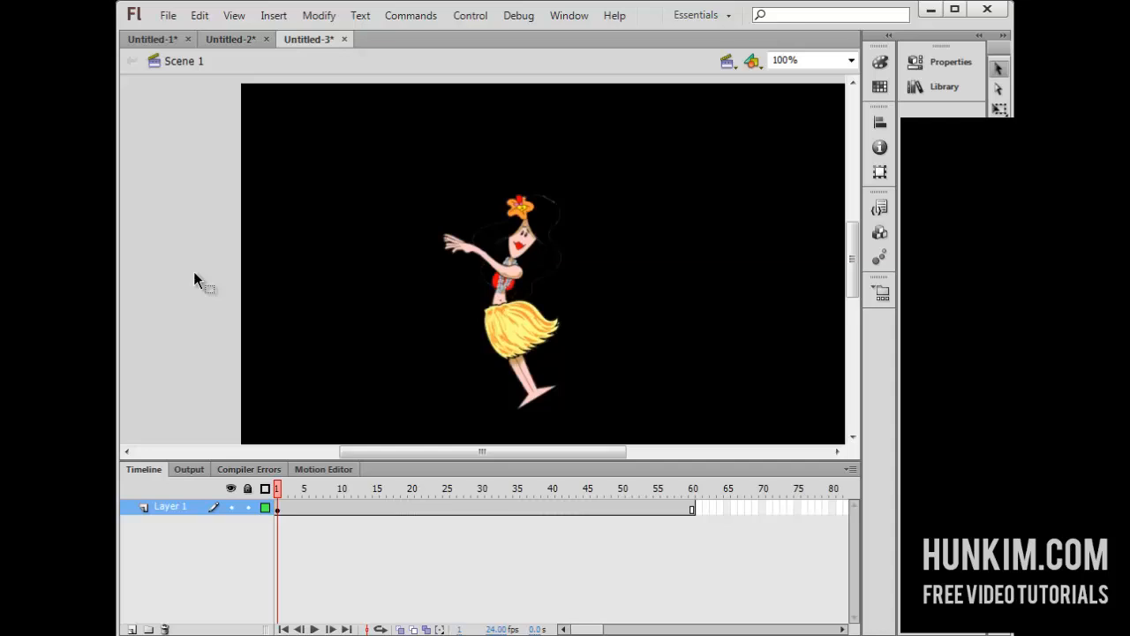
- Create another blank document and insert a new Movie Clip symbol named Symbol 1
key(ctrl+n)
key(Return)
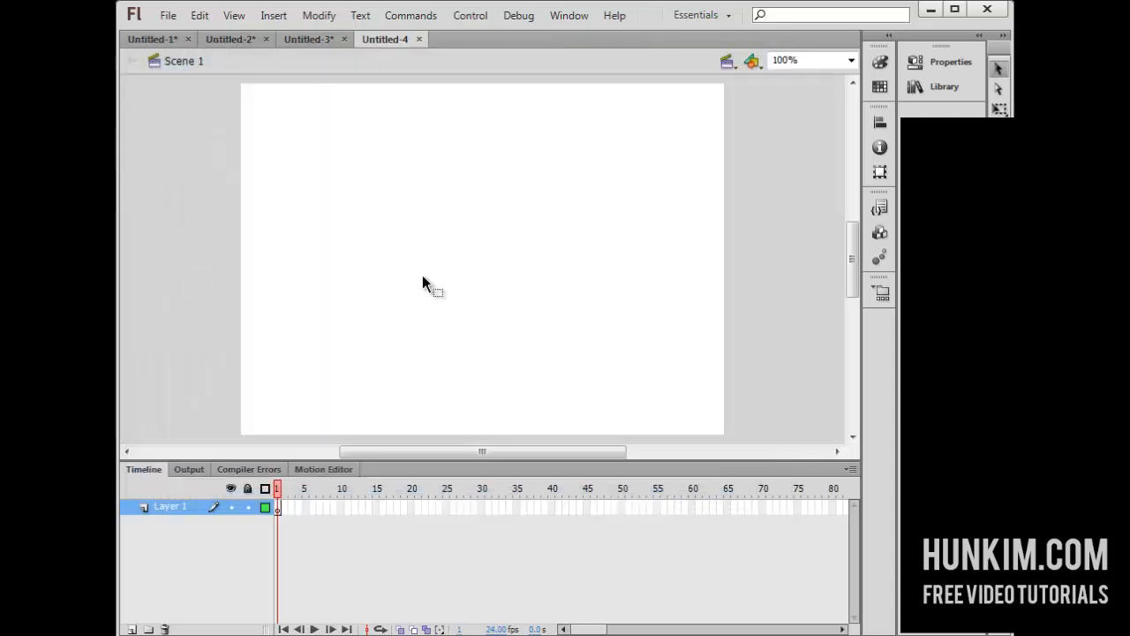
click(277, 17)
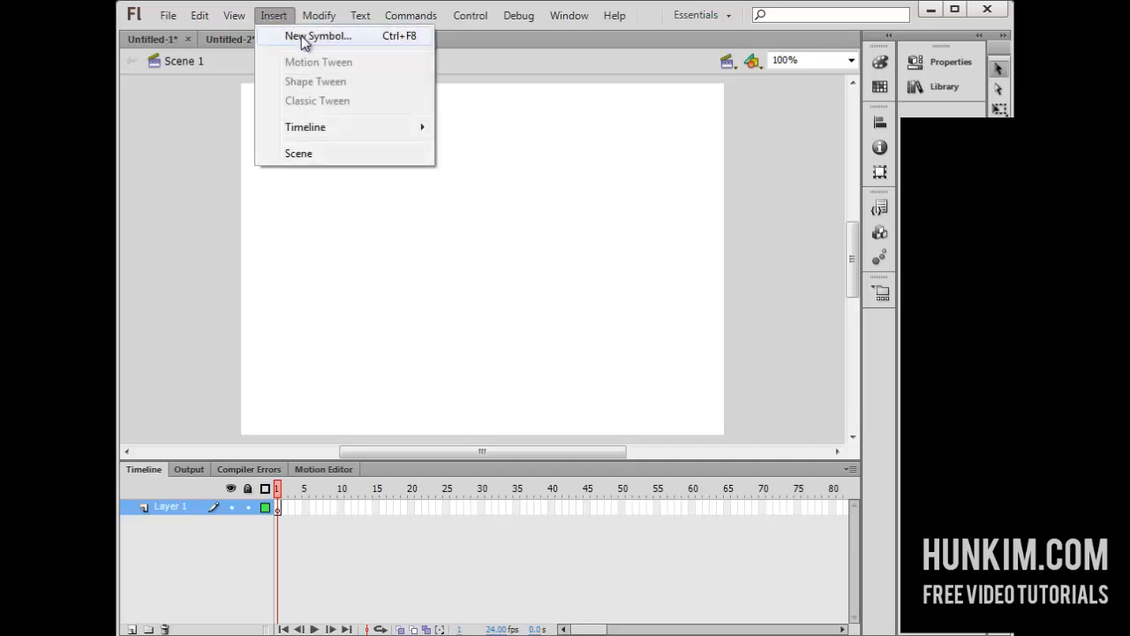
click(313, 37)
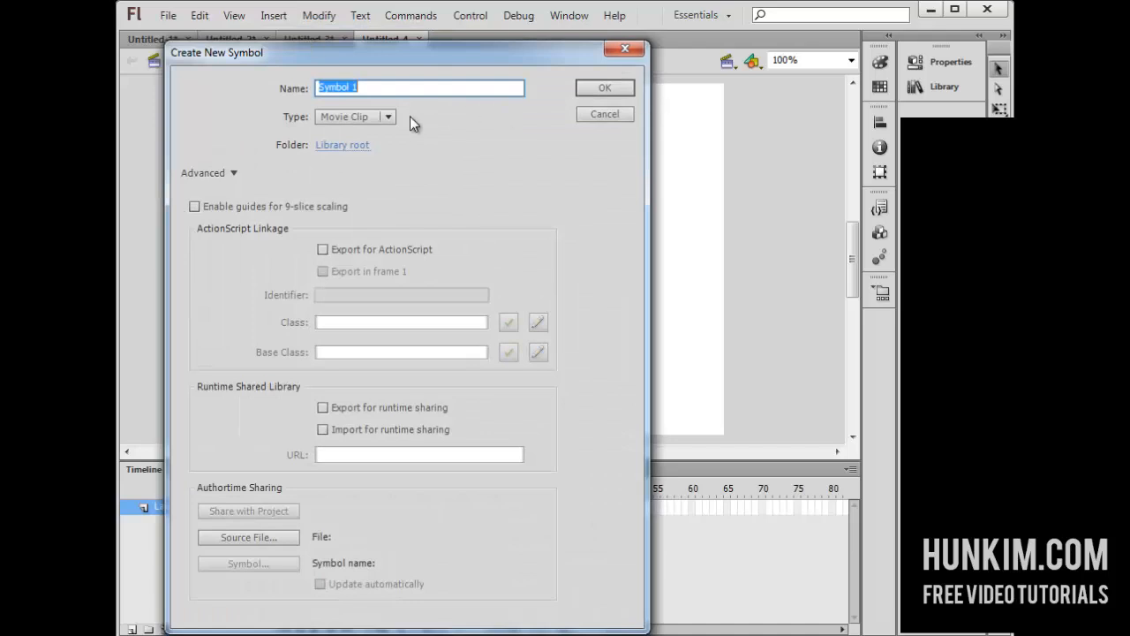
click(604, 87)
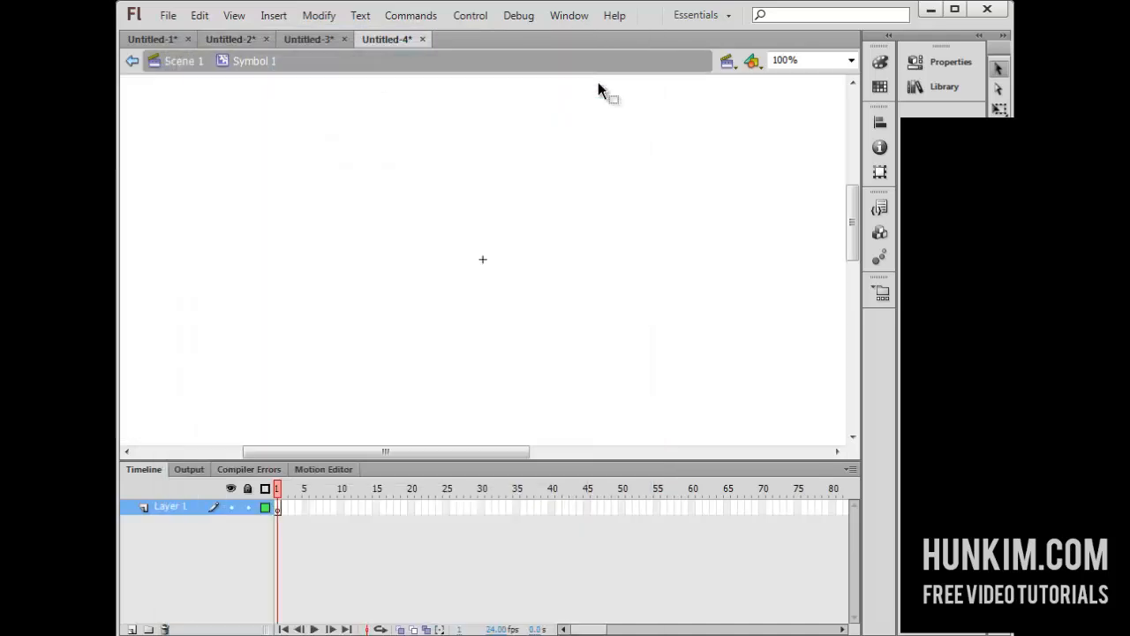
- Import Comp 1.flv to the stage of Symbol 1, embedded in the SWF and played in the timeline
click(168, 16)
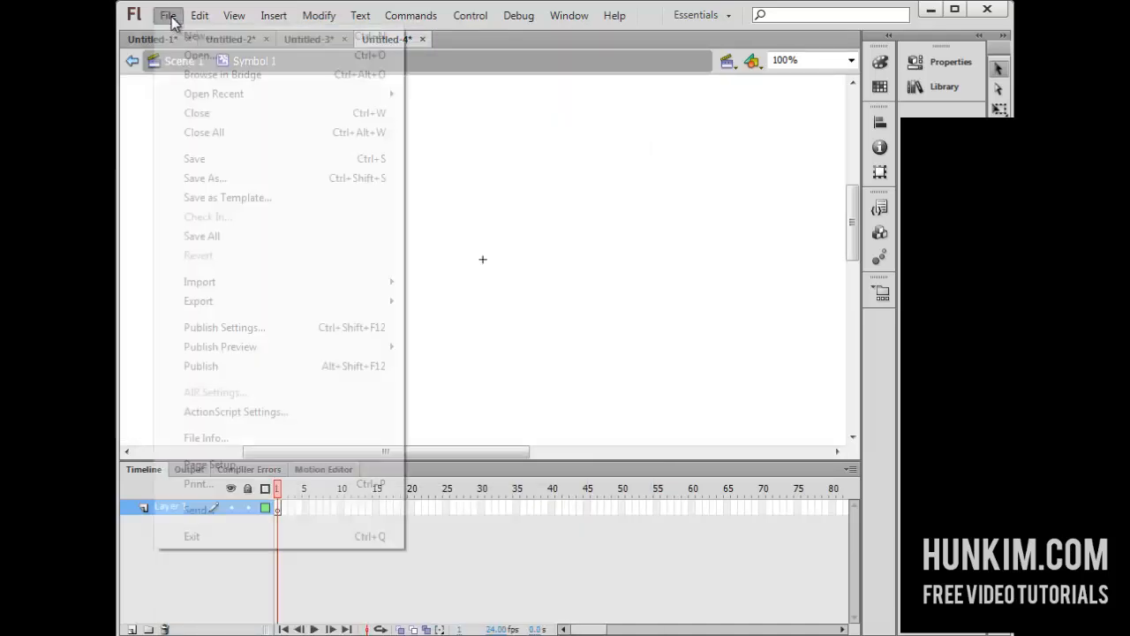
mouse_move(235, 285)
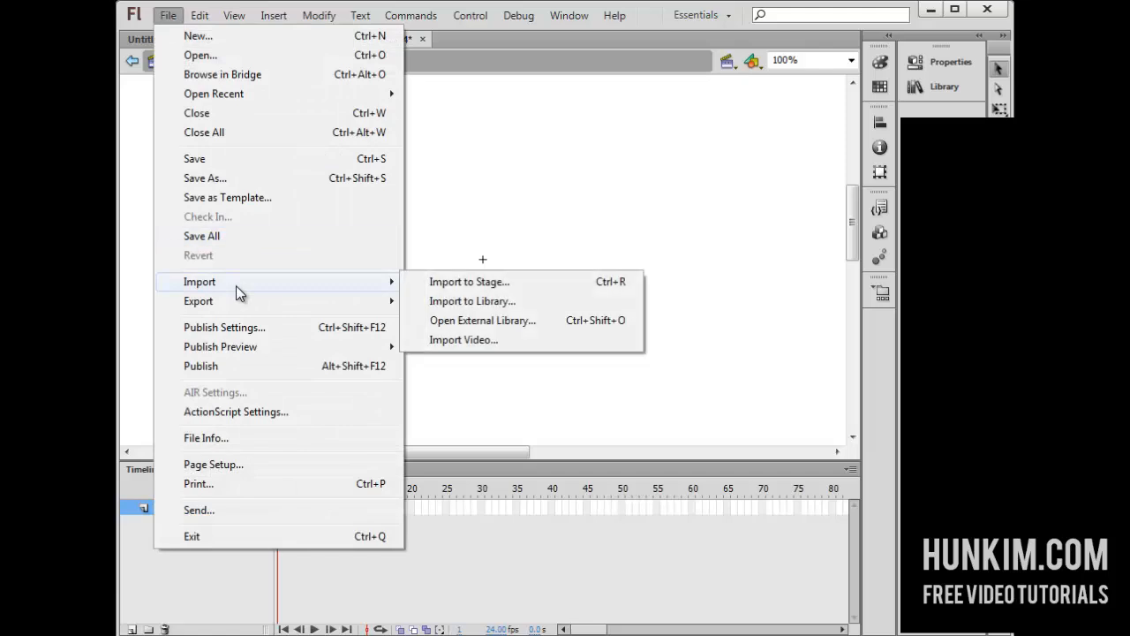
click(444, 282)
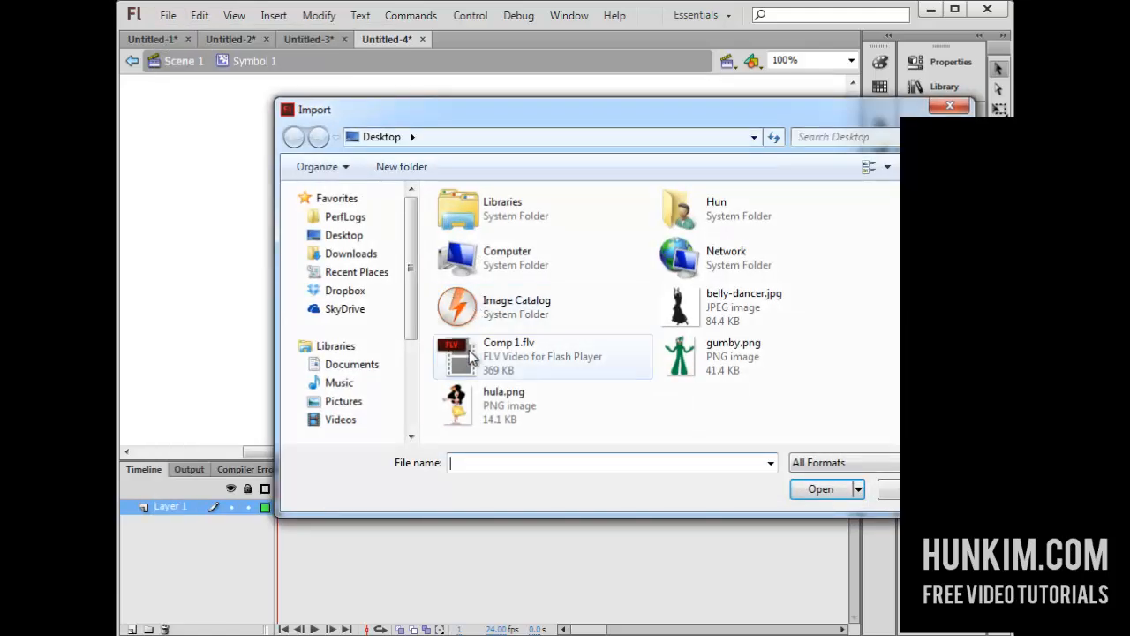
double_click(485, 361)
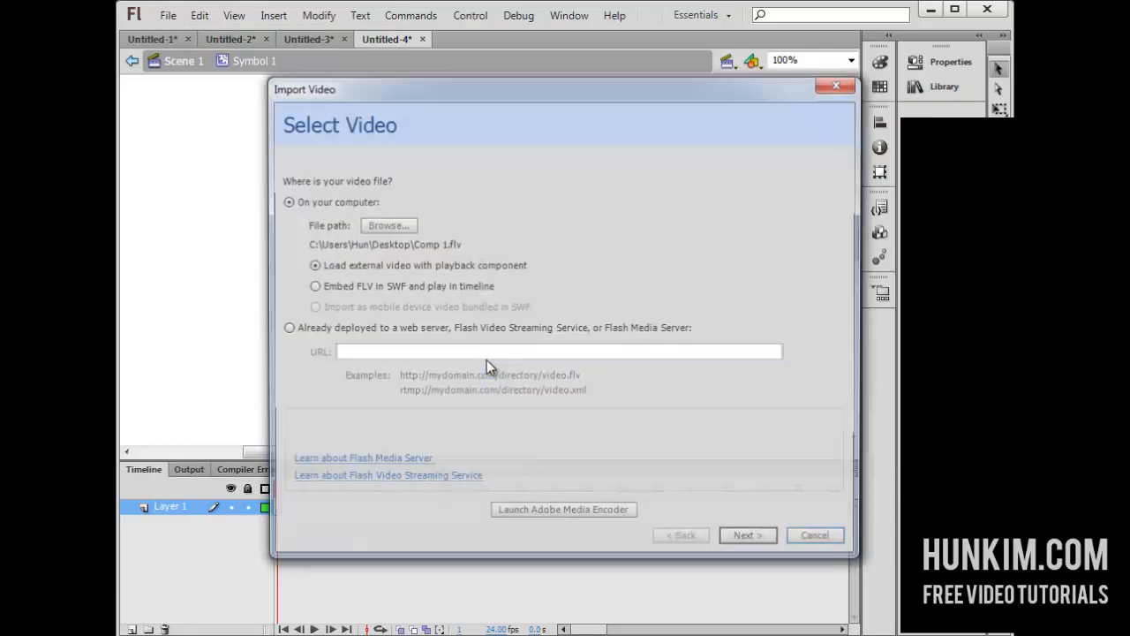
click(437, 286)
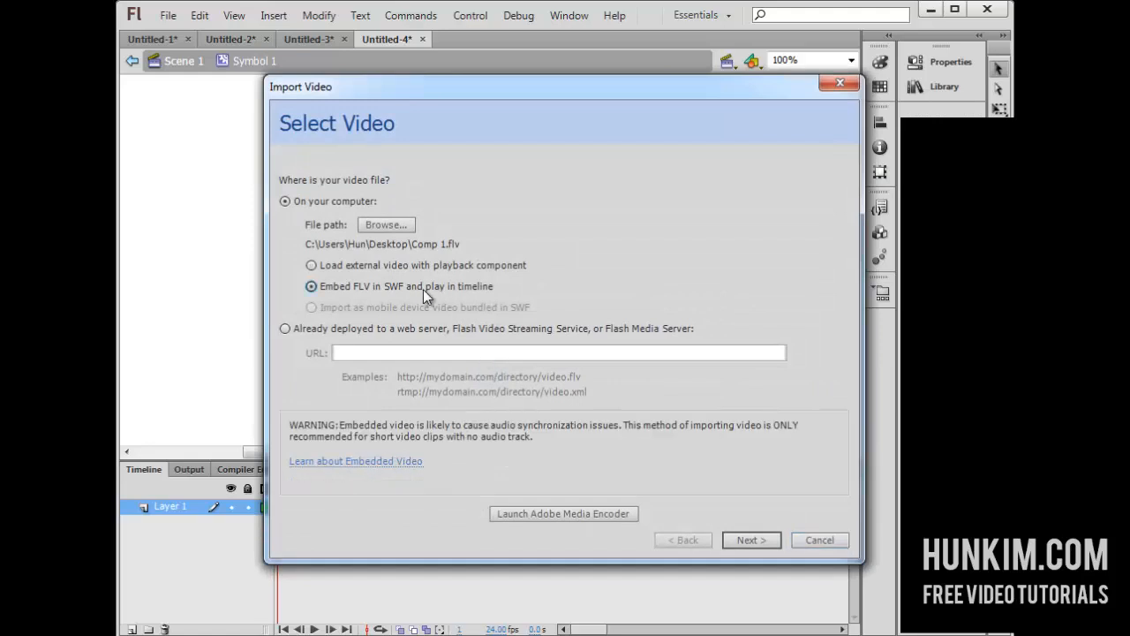
click(739, 543)
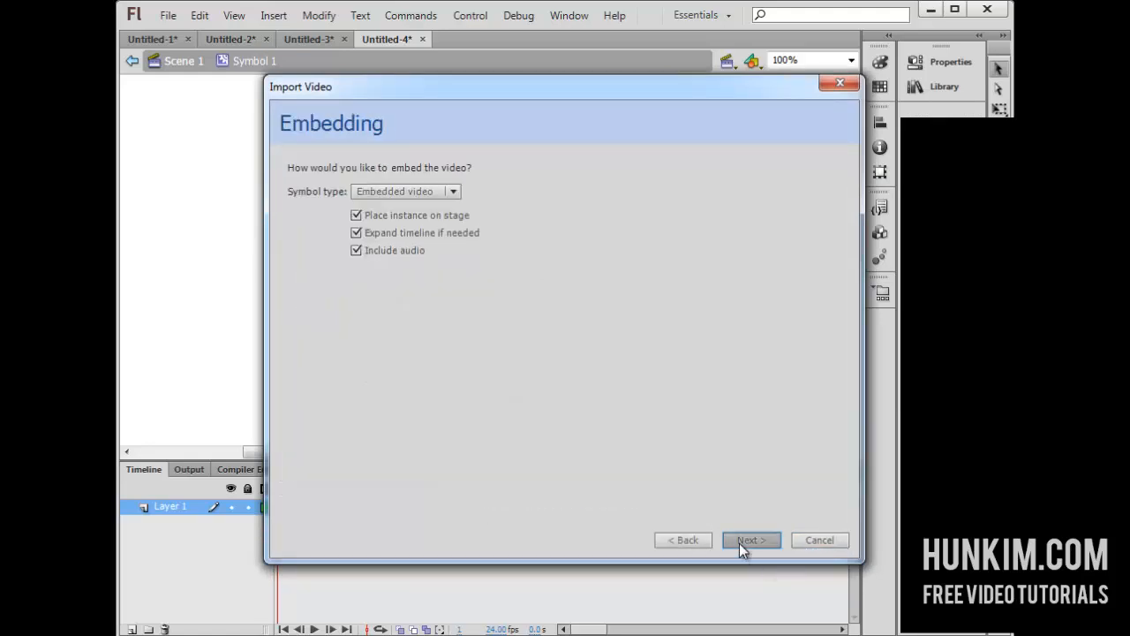
click(739, 543)
click(739, 543)
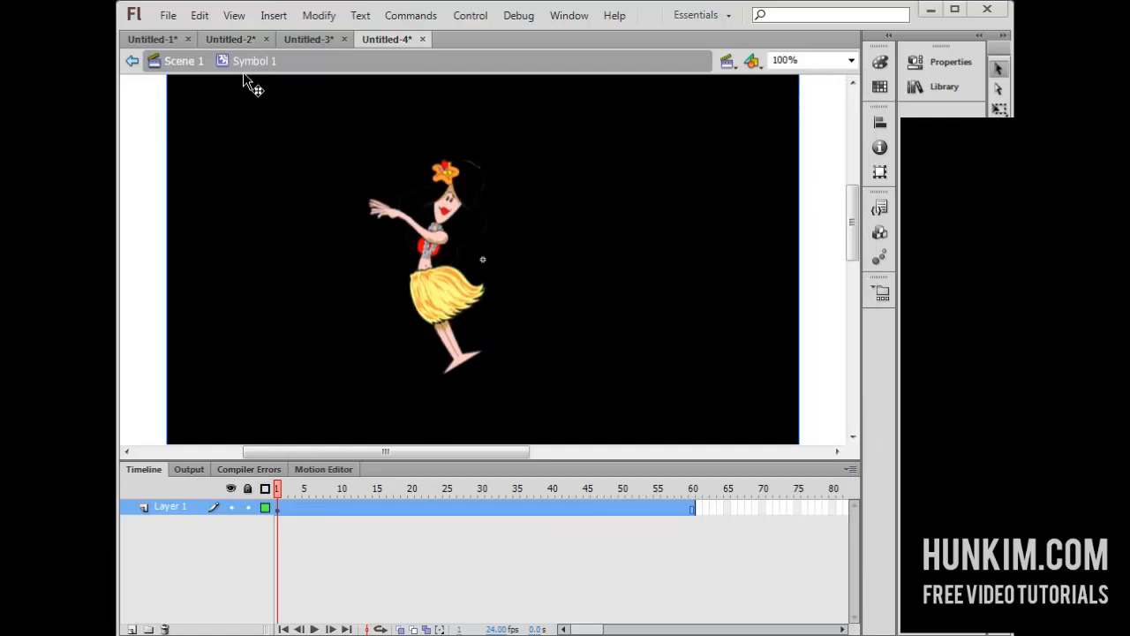
- Return to Scene 1 and place an instance of Symbol 1 from the library on the stage
click(179, 64)
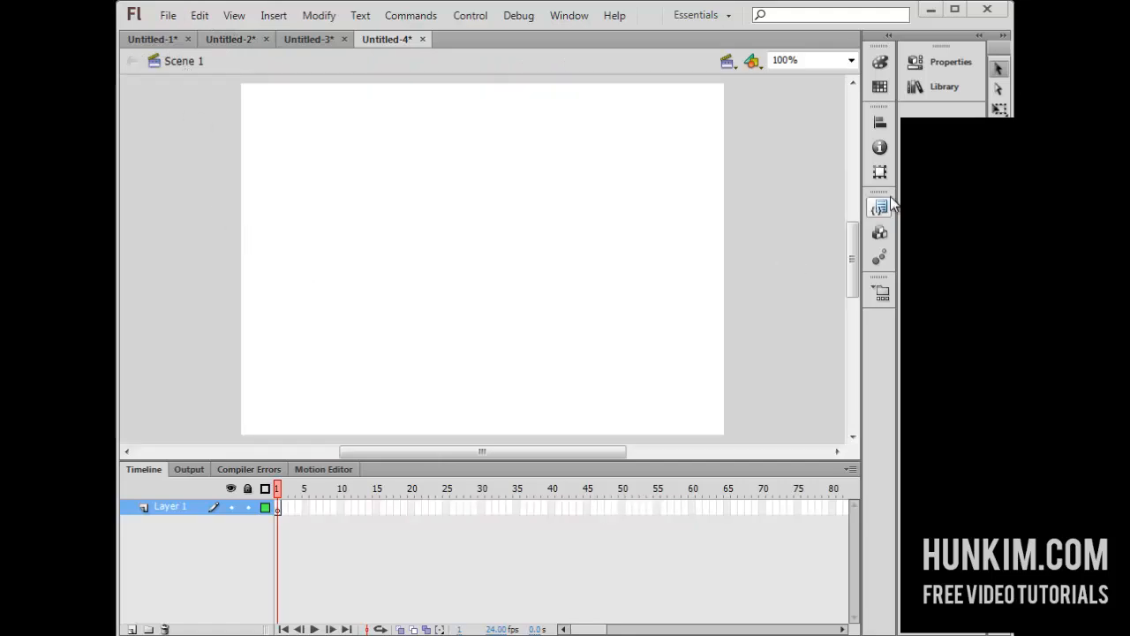
click(934, 91)
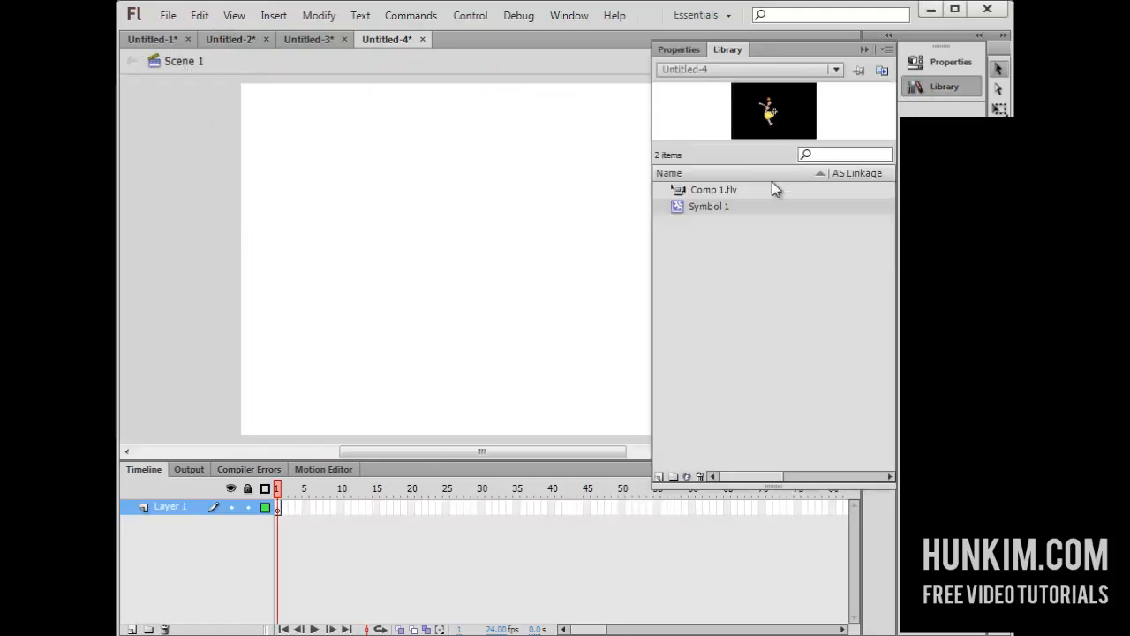
drag(703, 208, 352, 274)
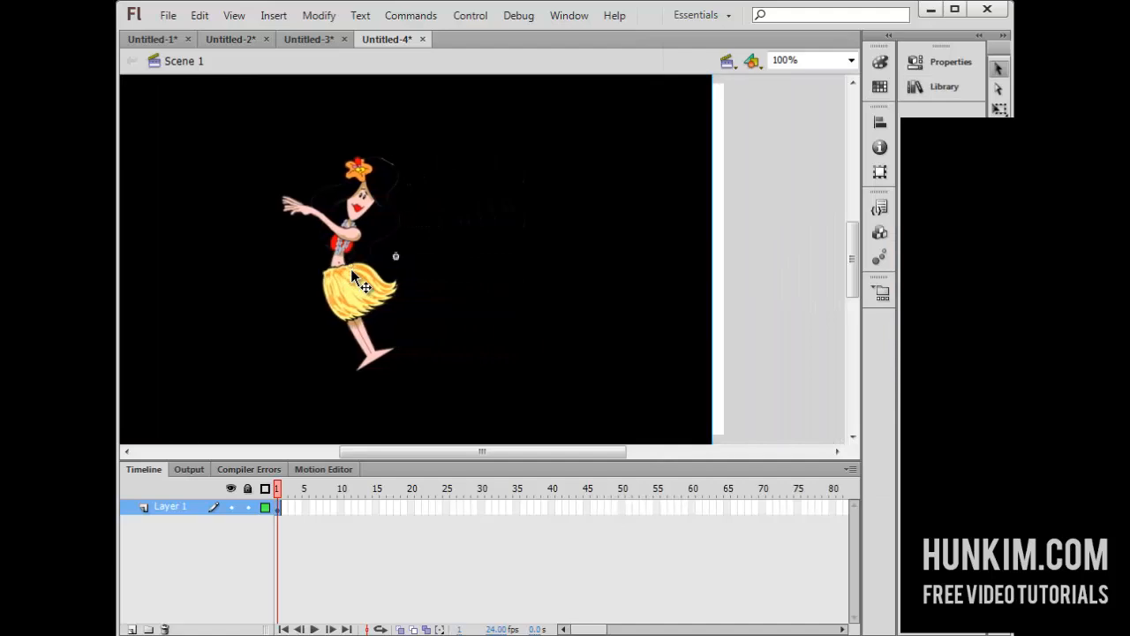
- Create a classic tween from frame 1 of Layer 1 and insert a keyframe at frame 50
right_click(278, 507)
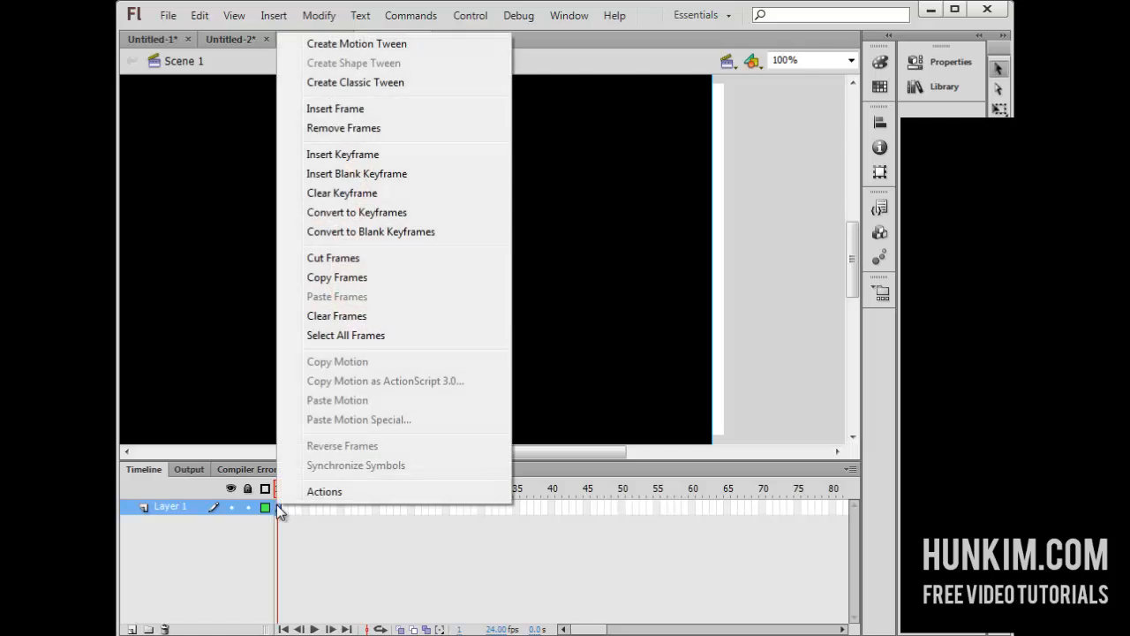
click(346, 83)
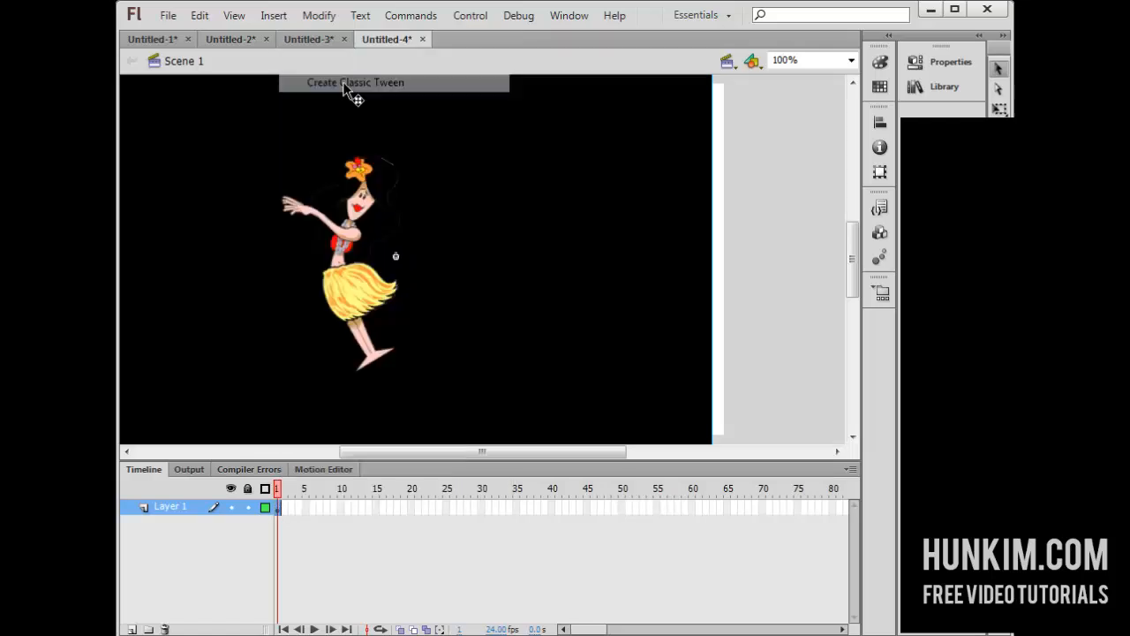
right_click(622, 506)
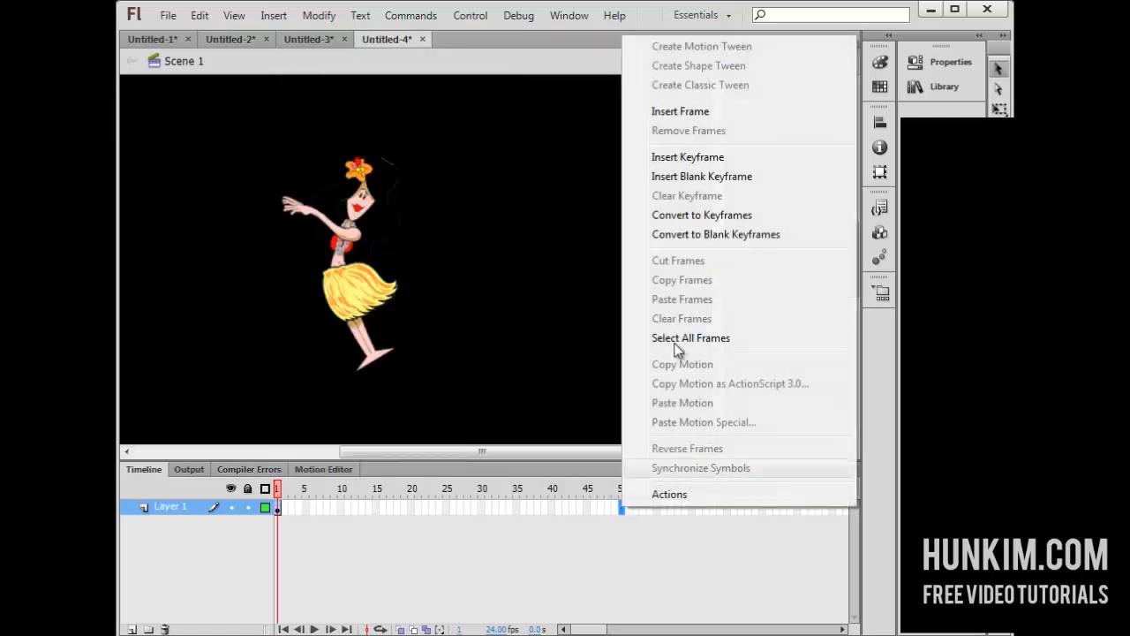
click(659, 165)
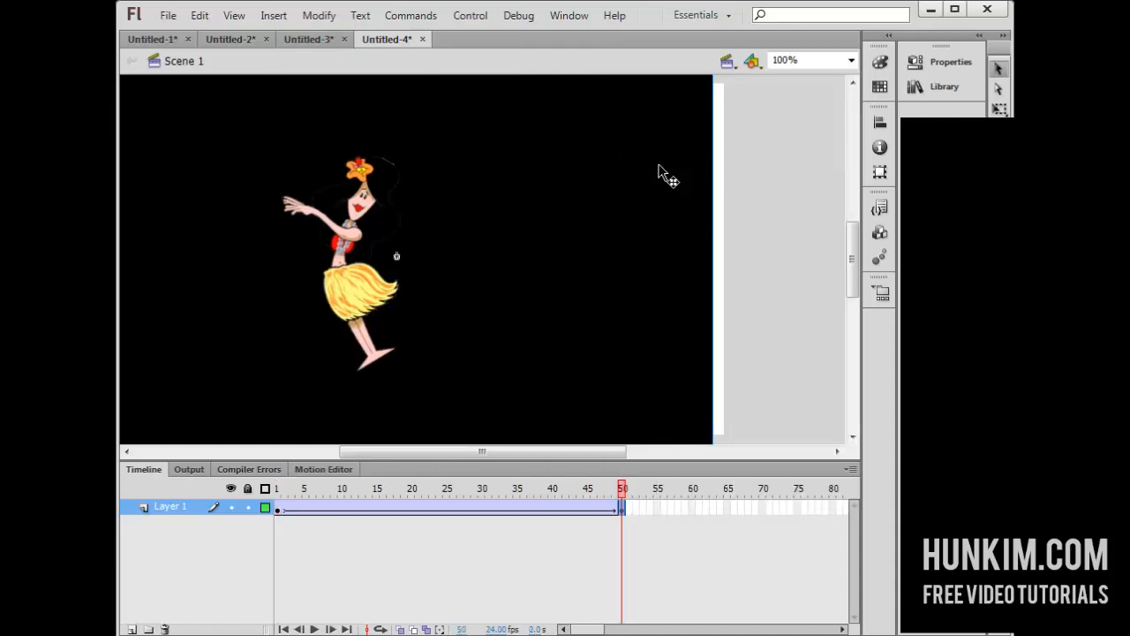
- Move the dancer movie clip at frame 50 horizontally to the right in large nudges
key(shift+Right)
key(shift+Right)
key(shift+Right)
key(shift+Right)
key(shift+Right)
key(shift+Right)
key(shift+Right)
key(shift+Right)
key(shift+Right)
key(shift+Right)
key(shift+Right)
key(shift+Right)
key(shift+Right)
key(shift+Right)
key(shift+Right)
key(shift+Right)
key(shift+Right)
key(shift+Right)
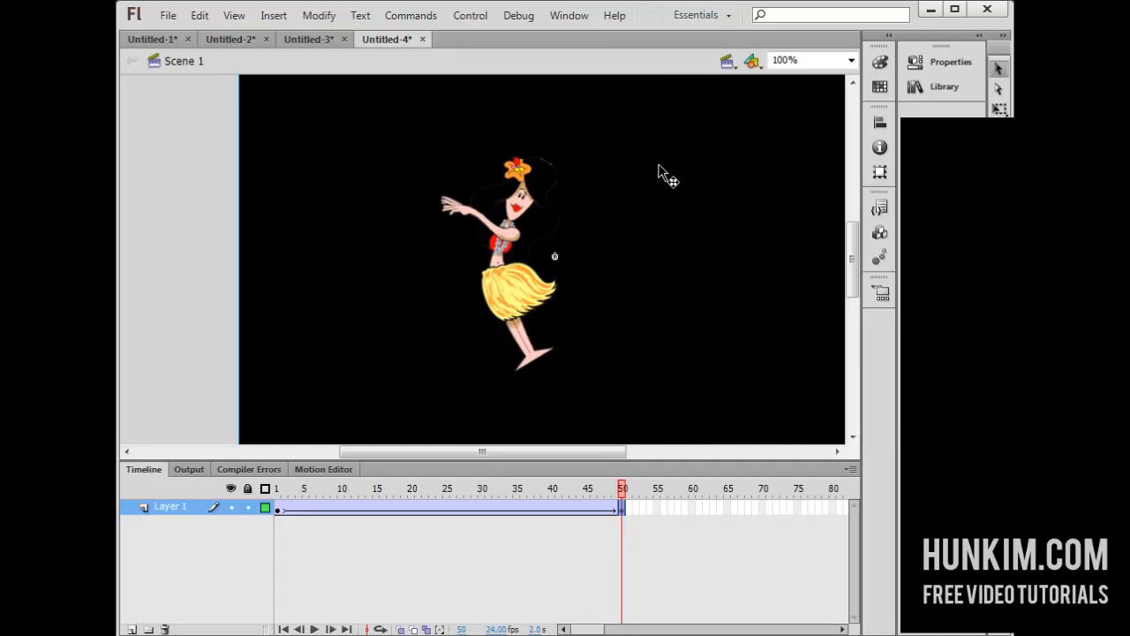
key(shift+Right)
key(shift+Left)
key(shift+Left)
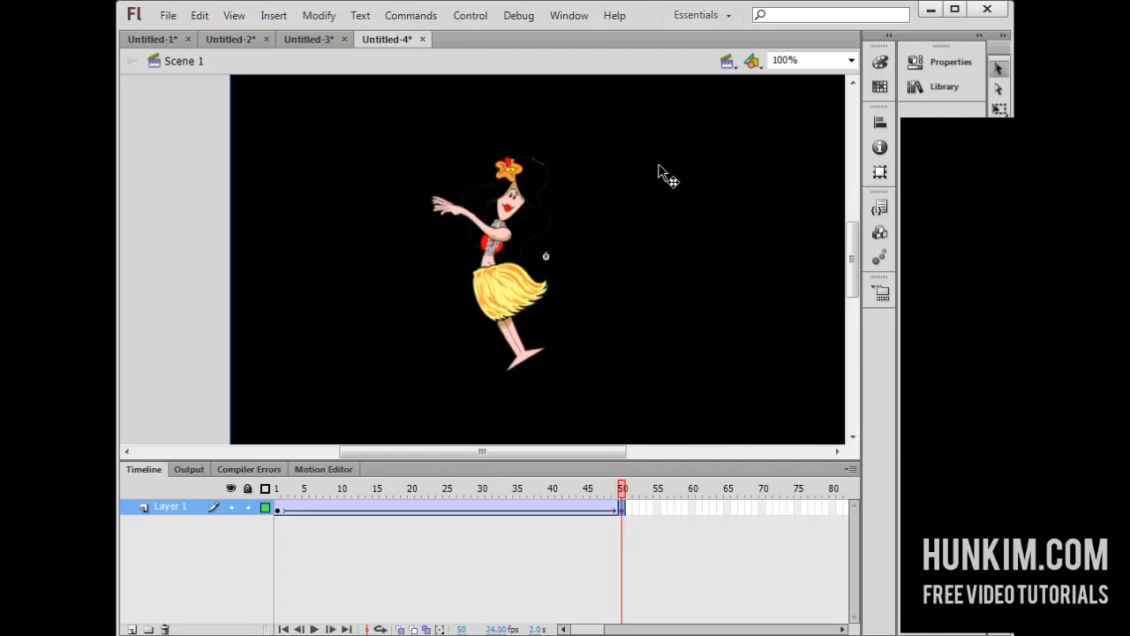
- Test the movie to preview the dancer clip moving across the stage
key(ctrl+Return)
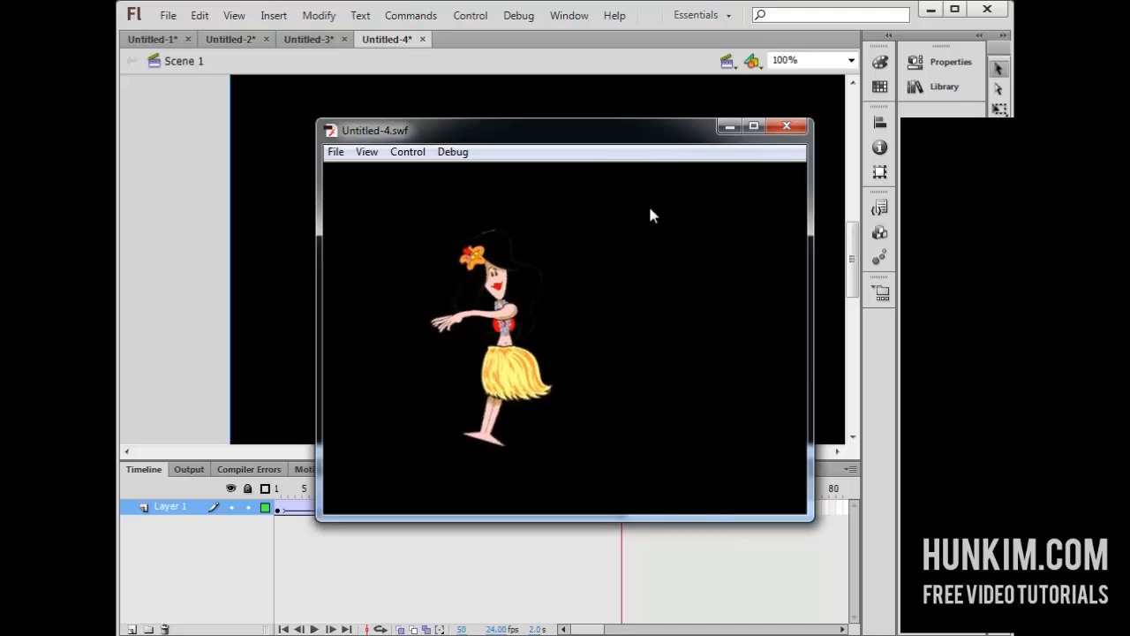
drag(615, 133, 578, 117)
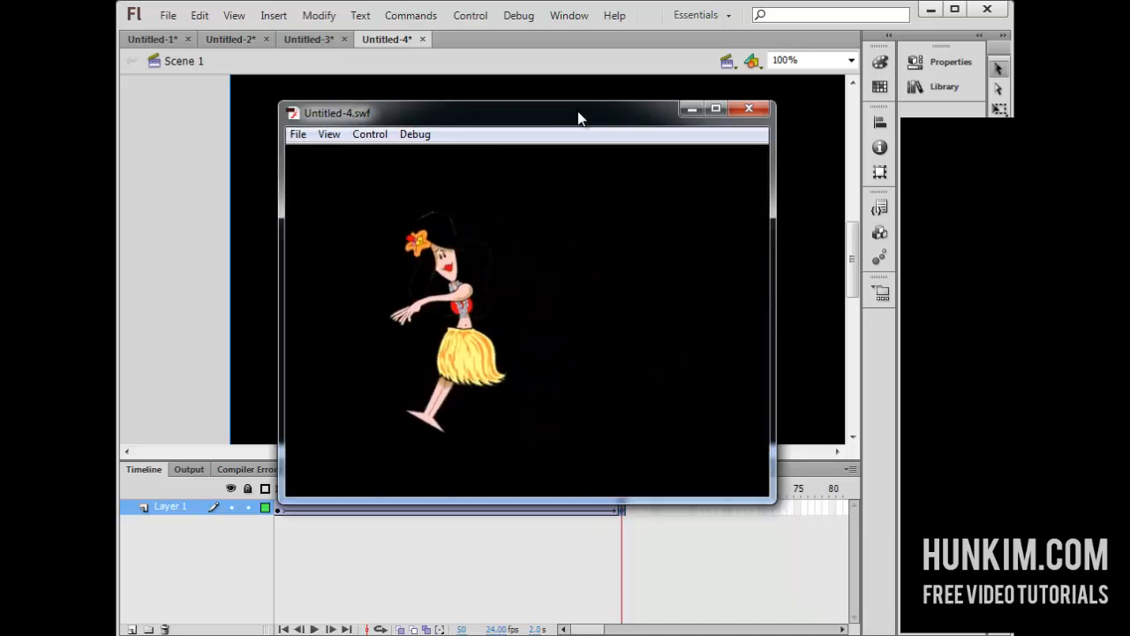